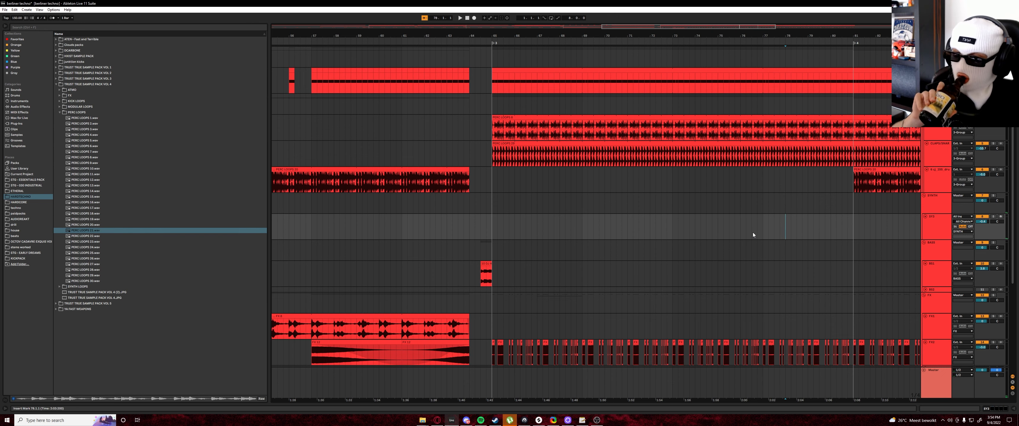
Step: Find the Dune 3 track below the FX tracks and show its device chain
scroll(285, 192, "down", 5)
scroll(334, 185, "down", 2)
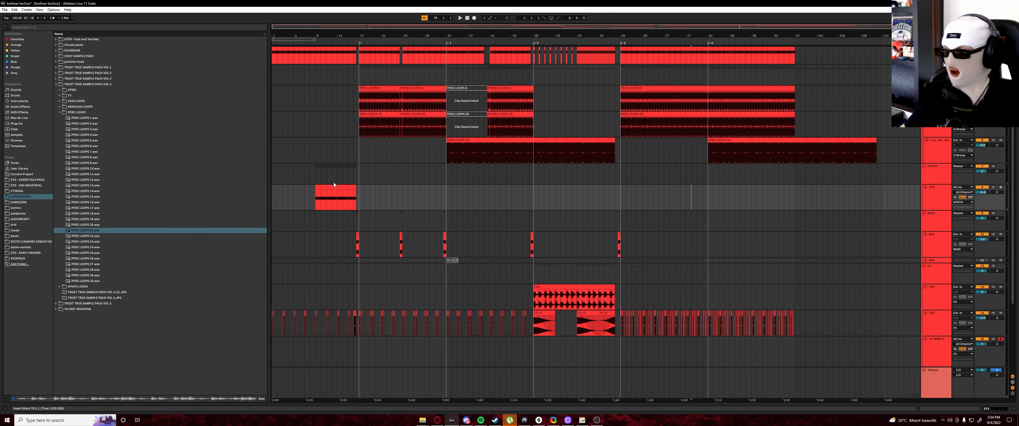
double_click(933, 307)
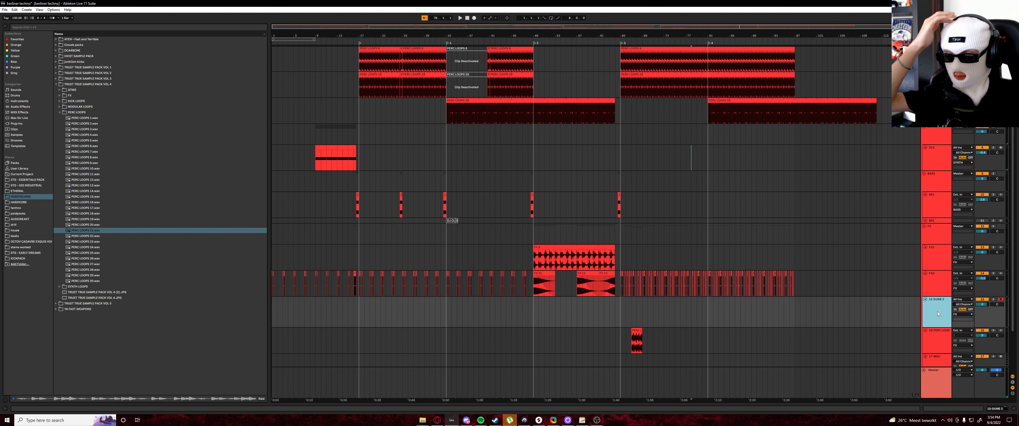
scroll(933, 285, "down", 2)
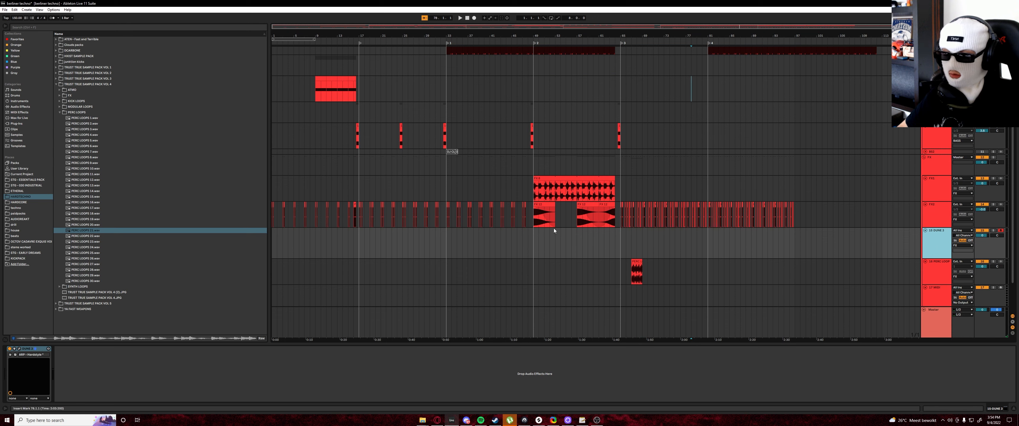
left_click(615, 244)
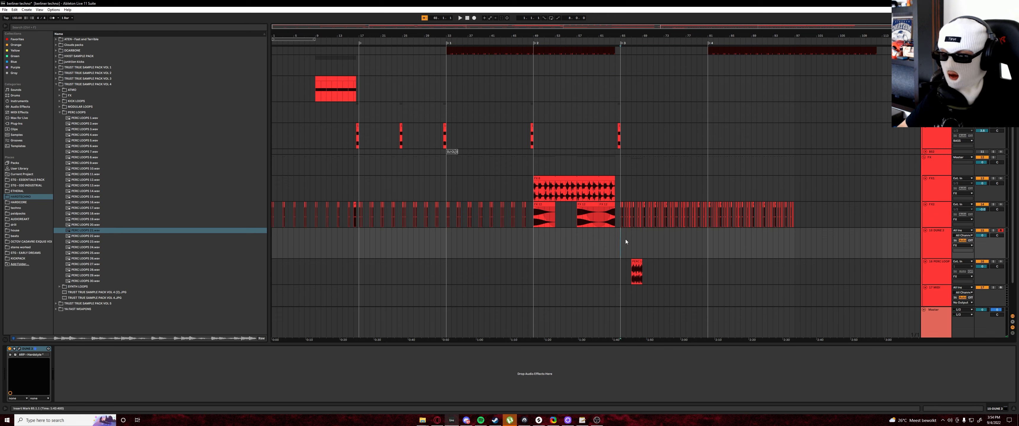
double_click(617, 242)
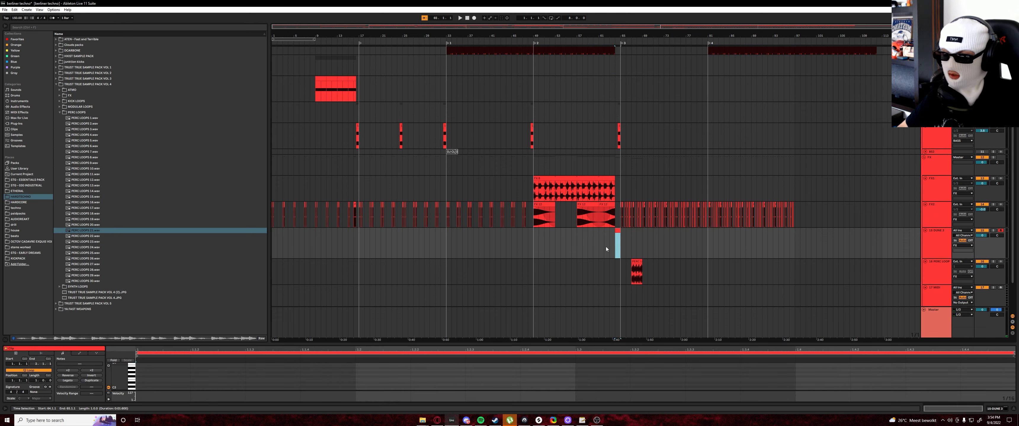
left_click_drag(606, 248, 641, 250)
key("Delete")
left_click(610, 248)
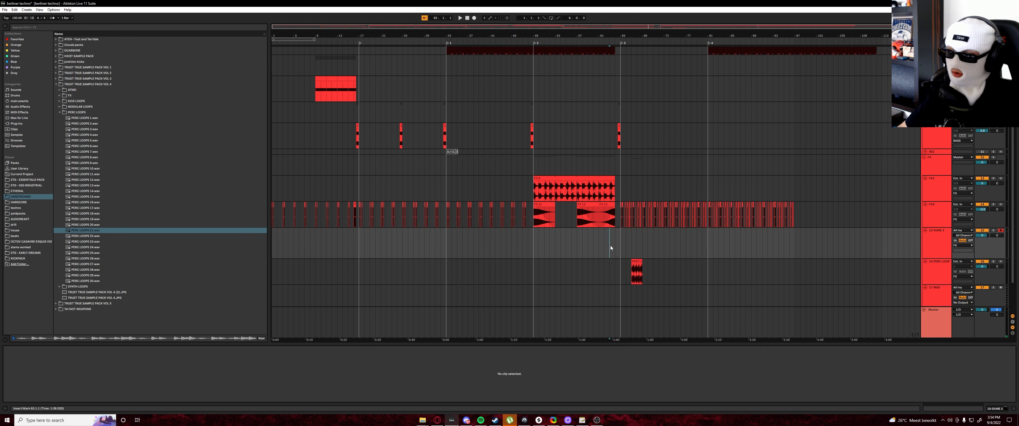
Step: Open the Dune 3 synth's interface from its device chain, examine the loaded patch and available soundbanks, and close it
key("shift+Tab")
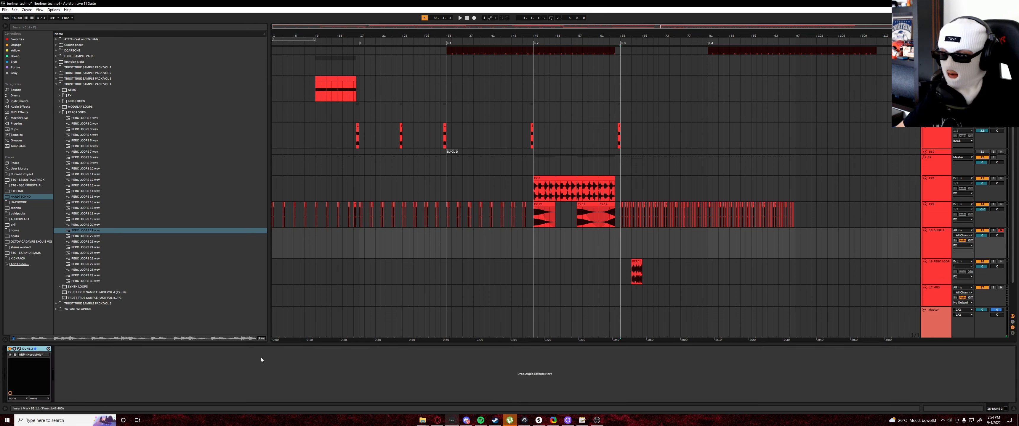
left_click(20, 350)
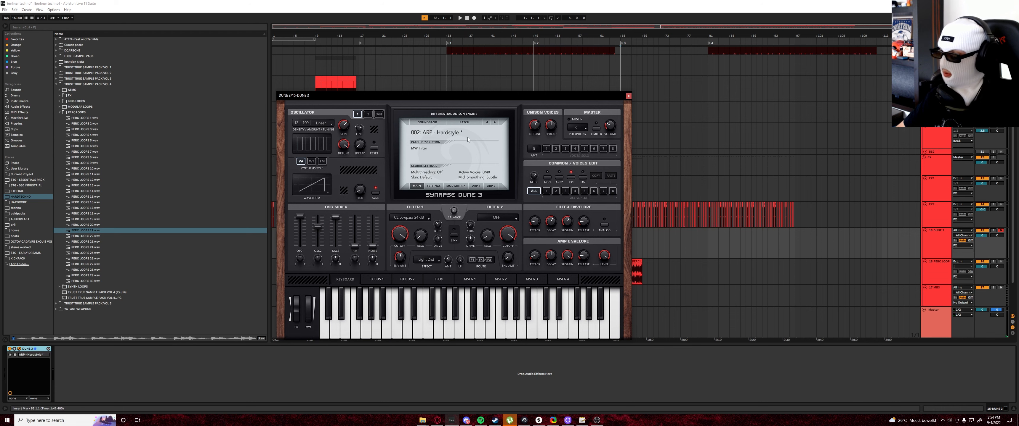
left_click_drag(321, 96, 265, 70)
left_click(245, 56)
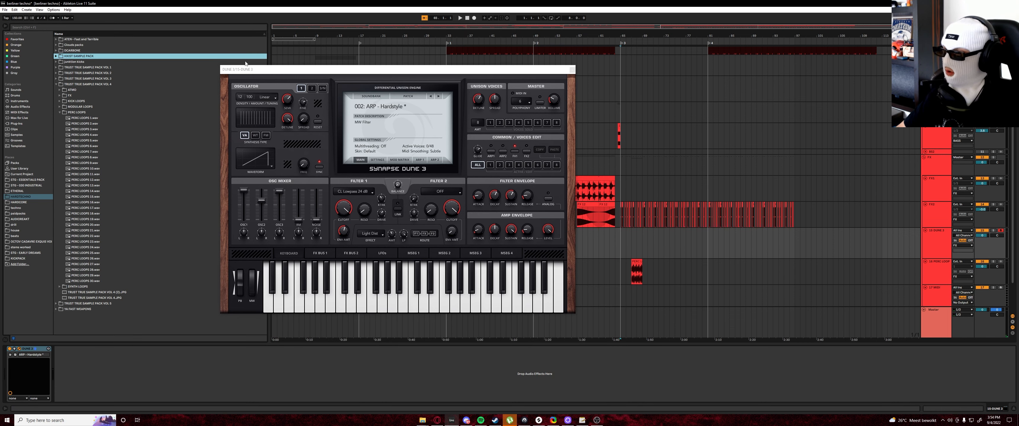
left_click(372, 97)
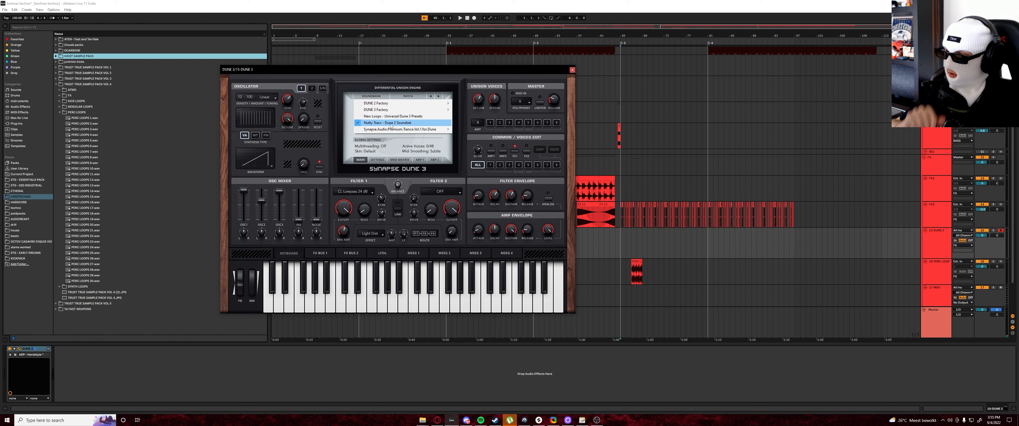
left_click(454, 77)
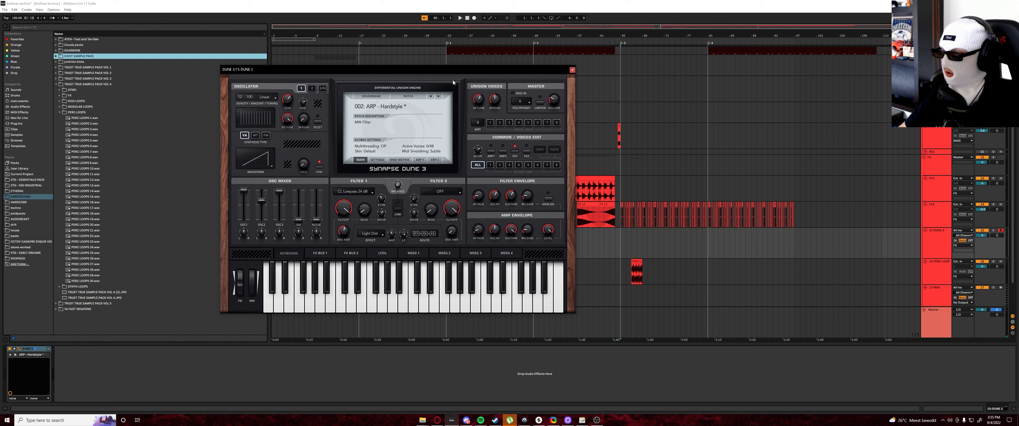
left_click(571, 70)
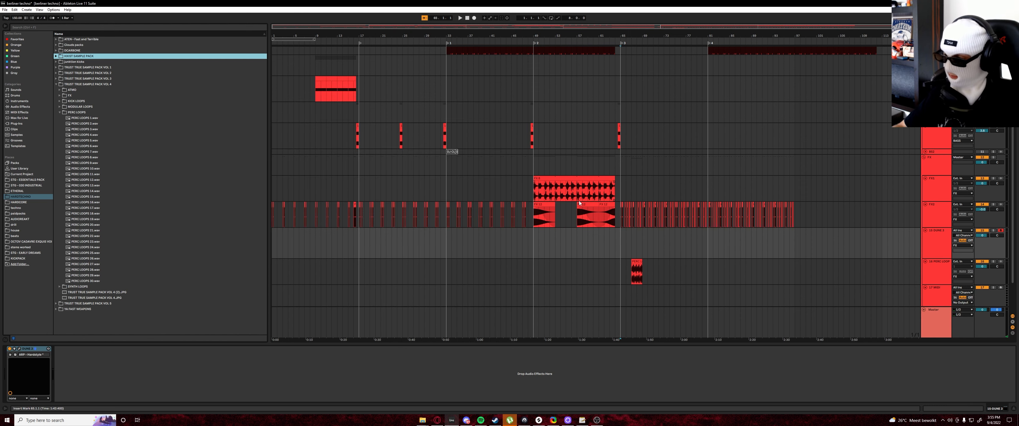
Step: Insert an empty four-bar MIDI clip at bar 65 on the Dune 3 track and deactivate the track
left_click(619, 240)
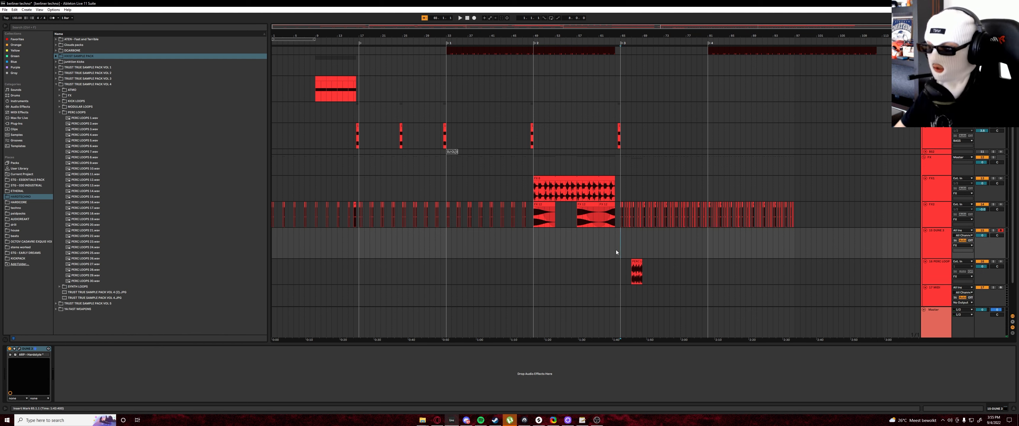
left_click_drag(619, 255, 634, 246)
right_click(635, 246)
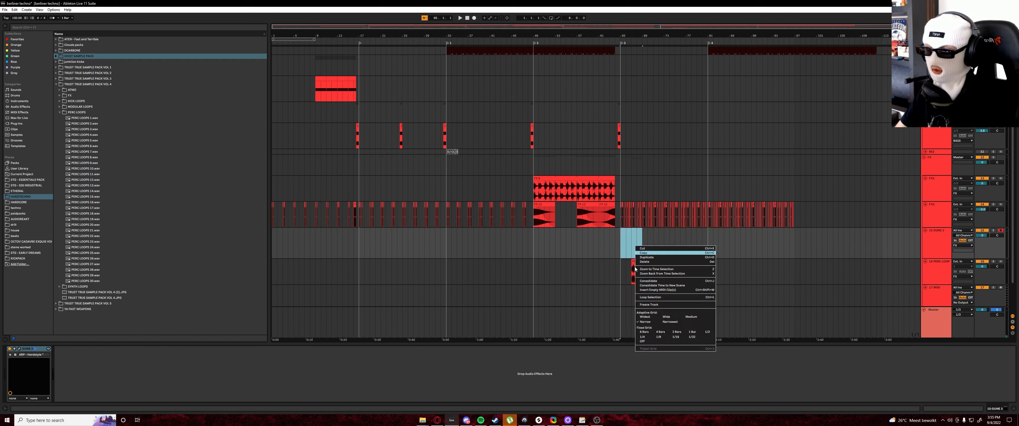
left_click(654, 291)
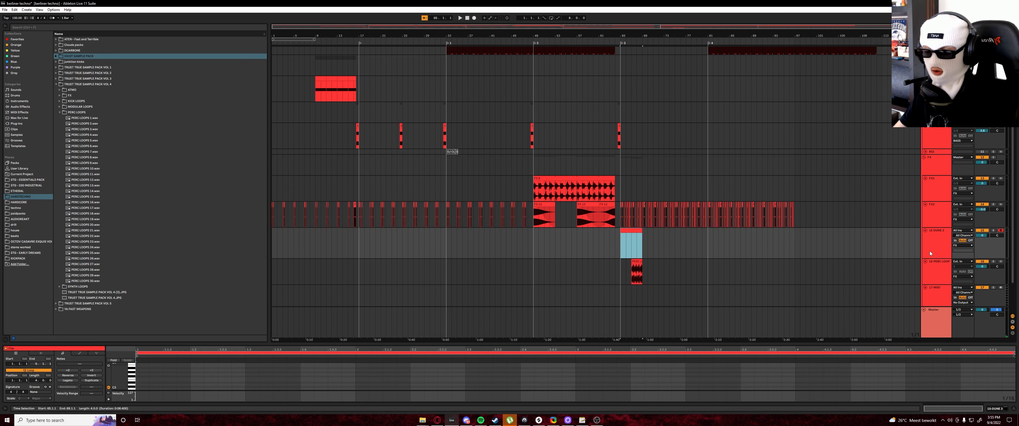
left_click(982, 230)
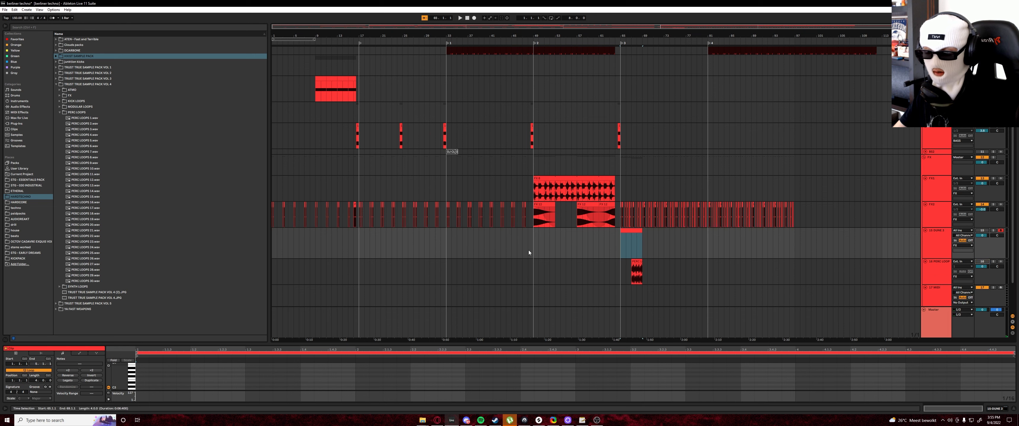
Step: Solo the lower FX track and select its four-bar FX clip starting at bar 57
left_click(584, 244)
left_click(575, 242)
left_click(574, 240)
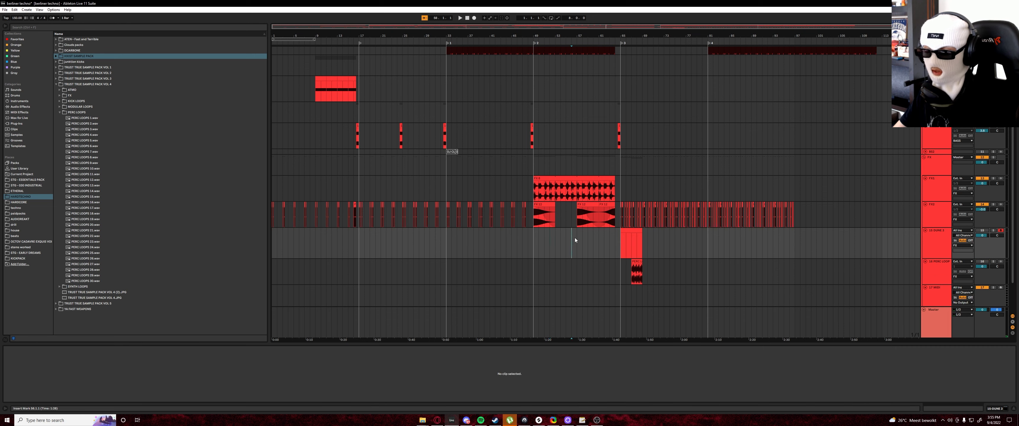
left_click(582, 206)
left_click(552, 179)
left_click(545, 205)
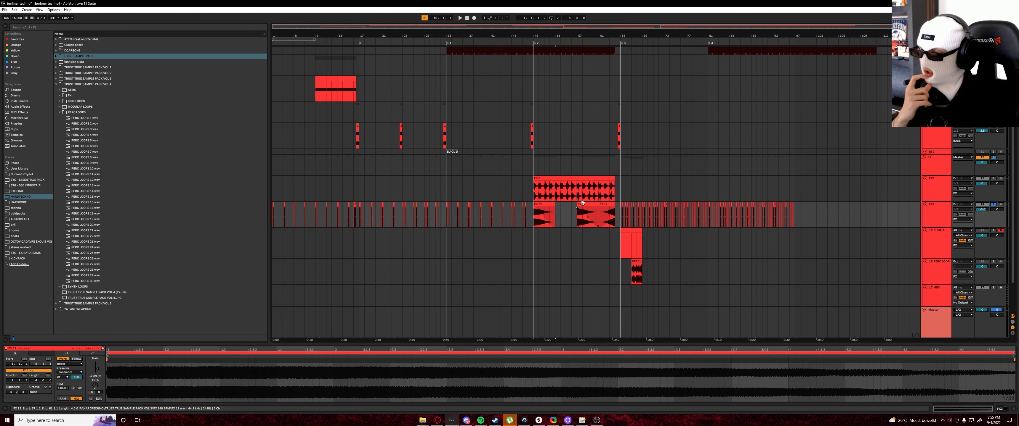
left_click(588, 210)
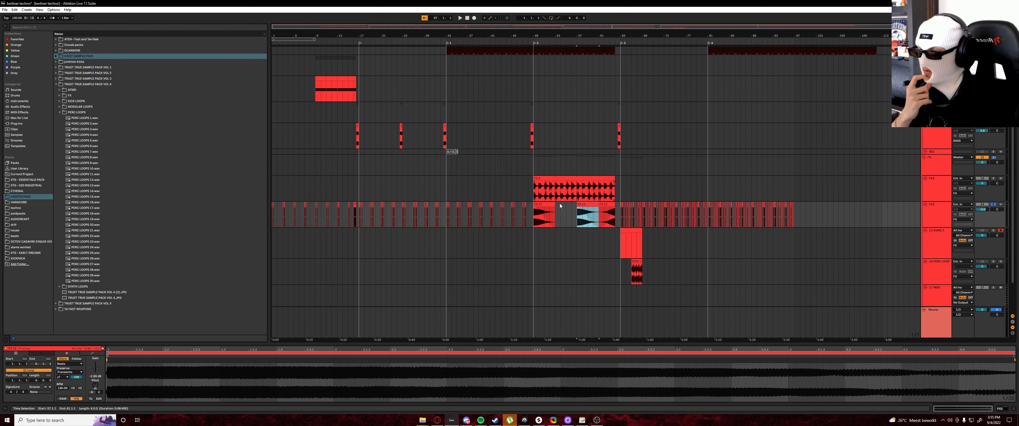
Step: Show the Dune 3 track's device chain and slightly reduce the track's height
left_click(936, 241)
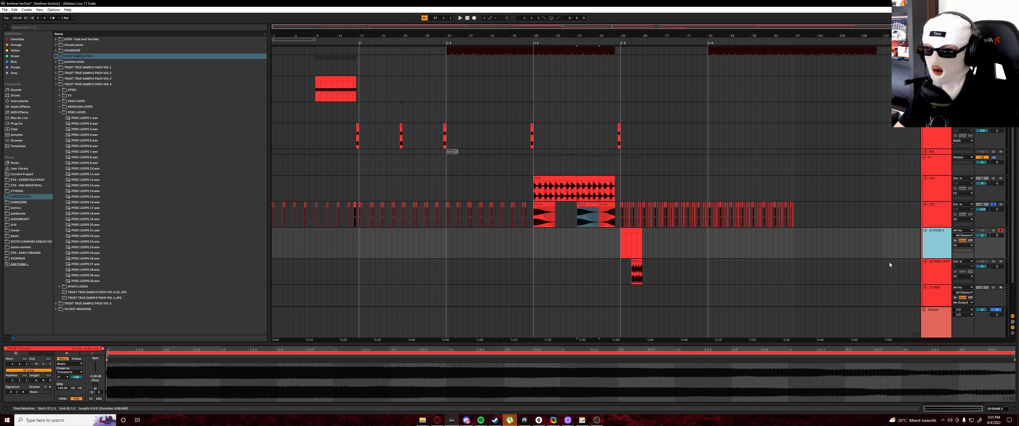
left_click(934, 236)
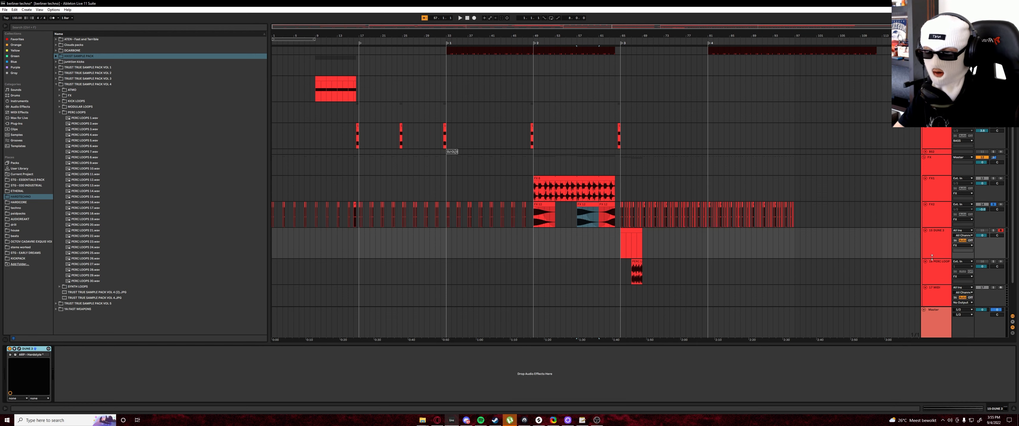
mouse_move(932, 257)
left_mouse_down()
mouse_move(935, 243)
mouse_move(931, 254)
left_mouse_up()
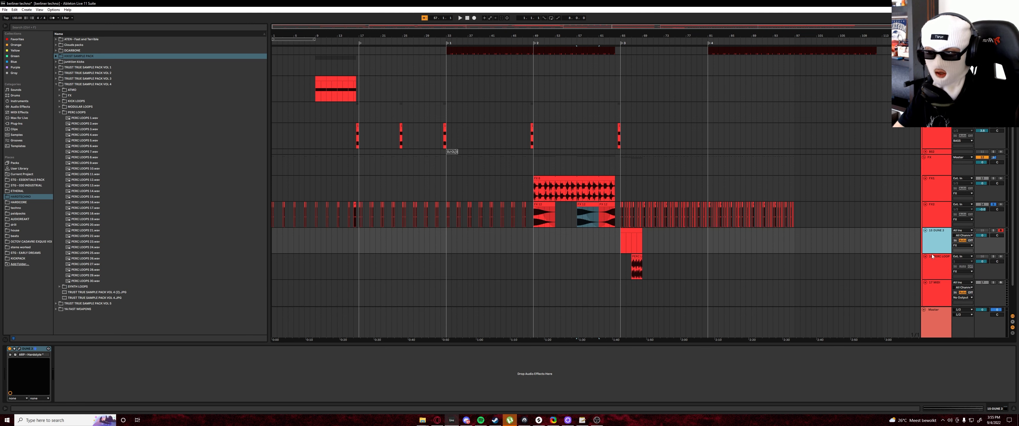
left_click(630, 243)
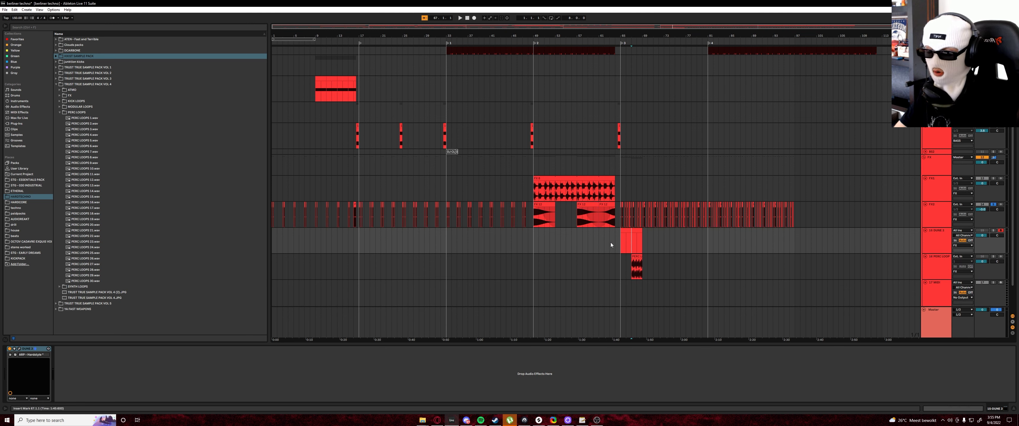
left_click(609, 243)
left_click(620, 242)
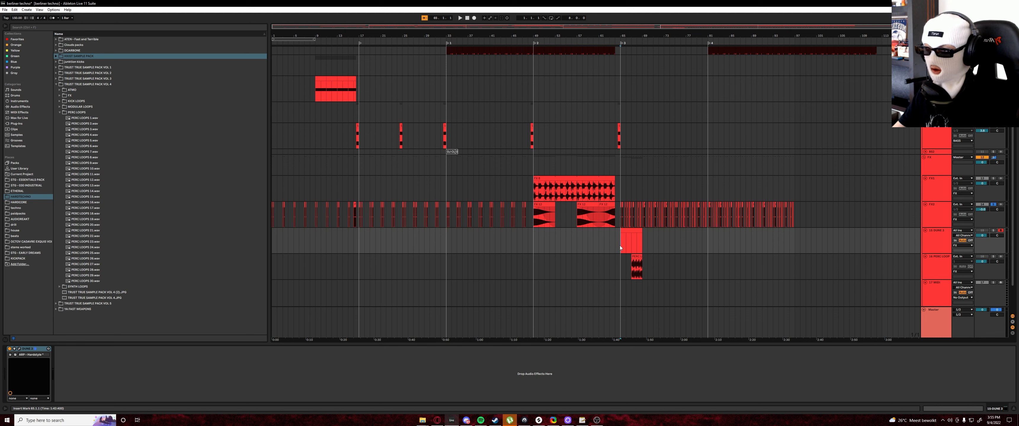
left_click(585, 235)
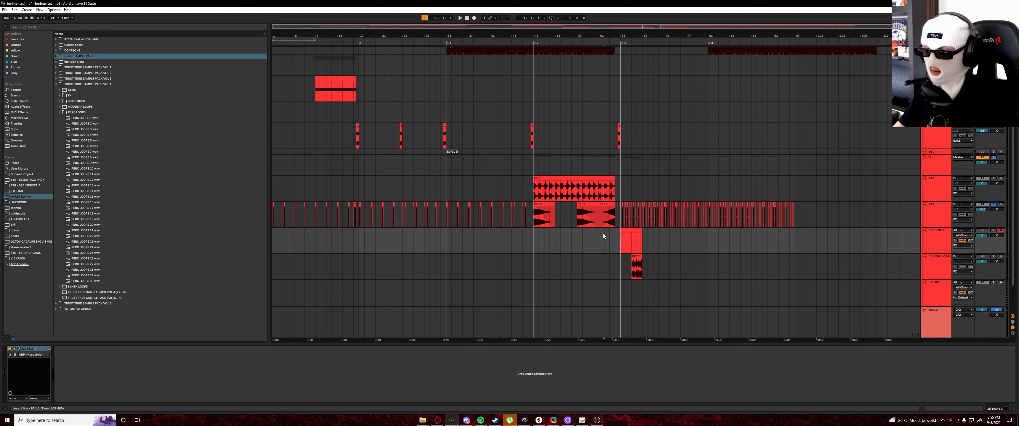
left_click(598, 215)
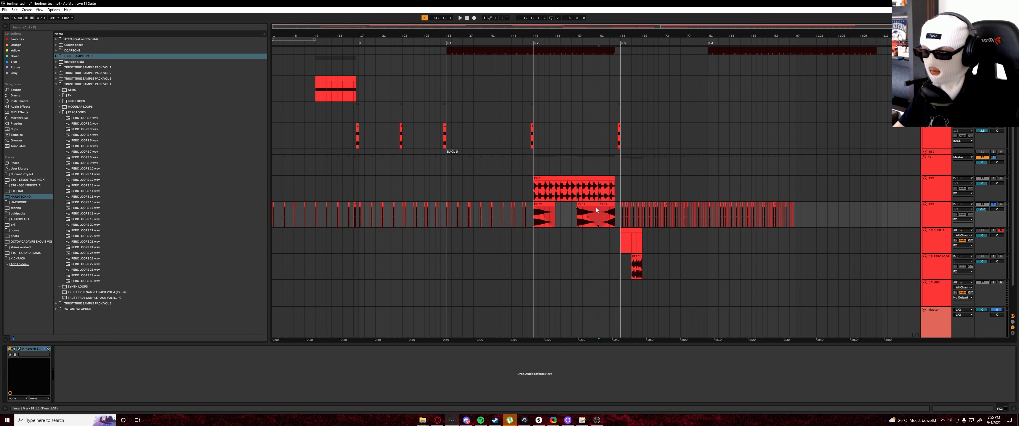
left_click(593, 166)
left_click(599, 177)
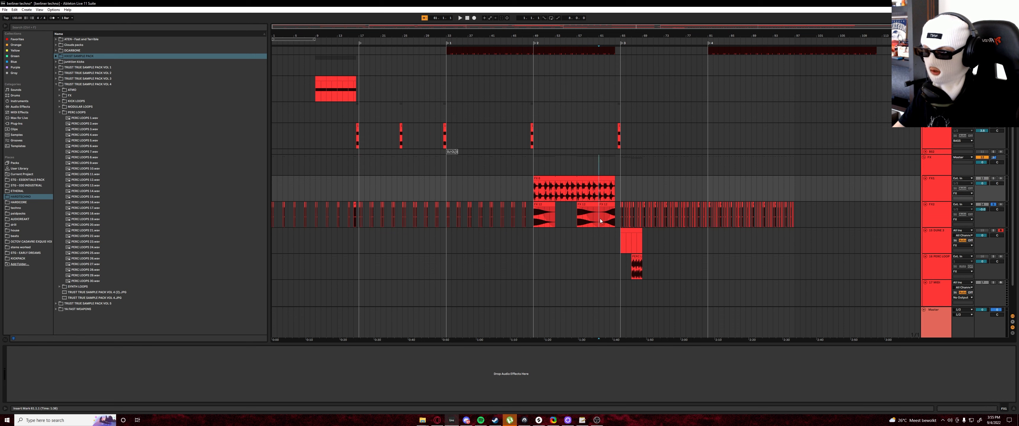
left_click_drag(600, 242, 576, 237)
left_click(578, 241)
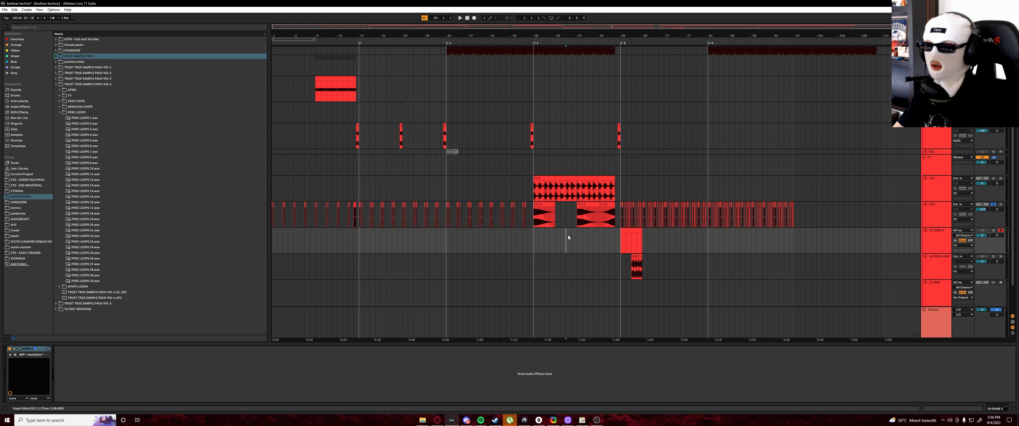
left_click(587, 225)
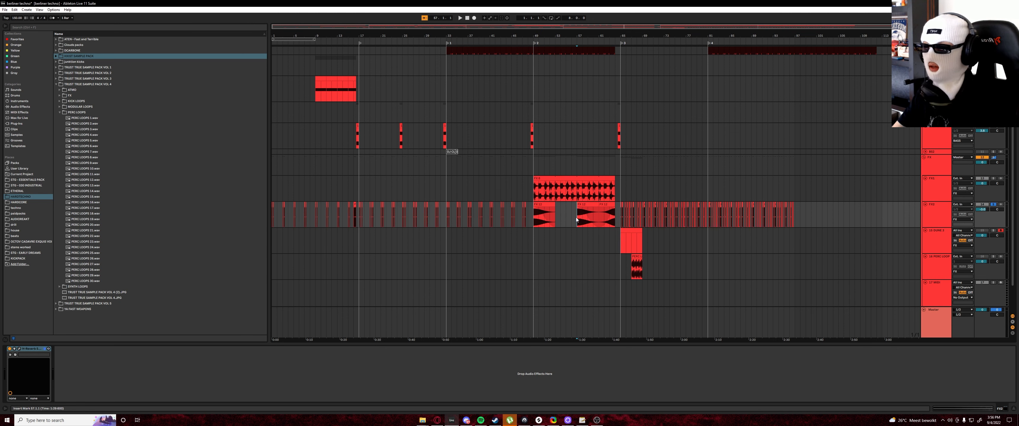
key("Left")
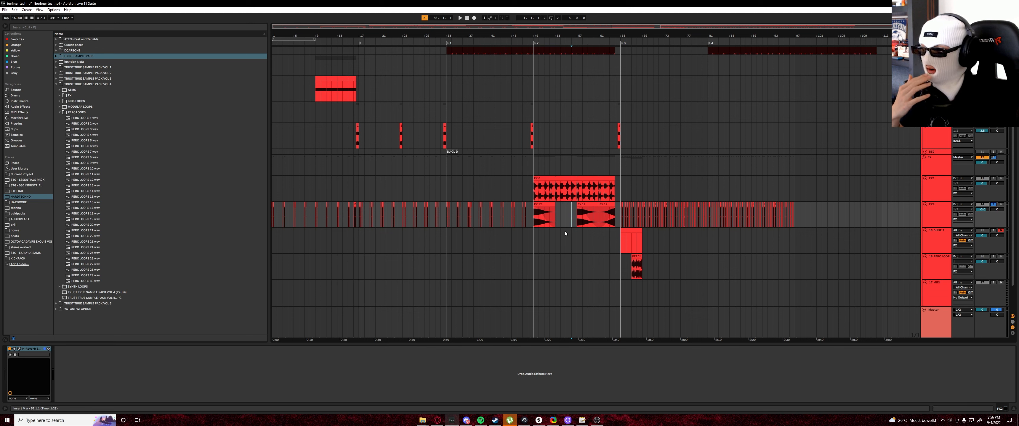
key("Right")
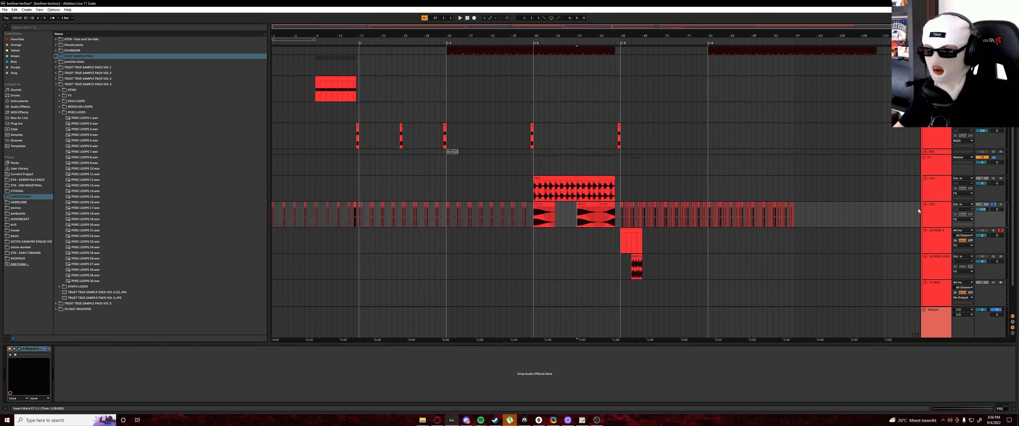
left_click(935, 211)
left_click(680, 208)
left_click(587, 205)
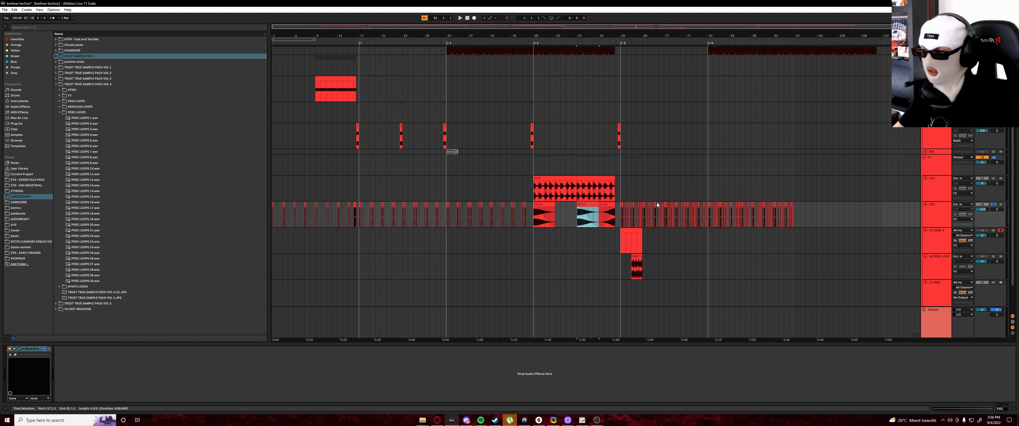
Step: Collapse the TRUST TRUE SAMPLE PACK VOL 4 folder and play the arrangement from bar 57
left_click(56, 85)
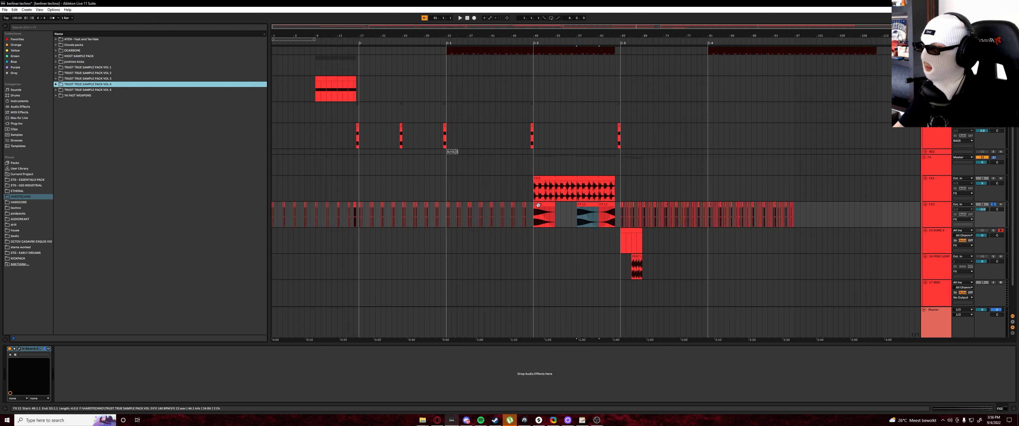
left_click(572, 240)
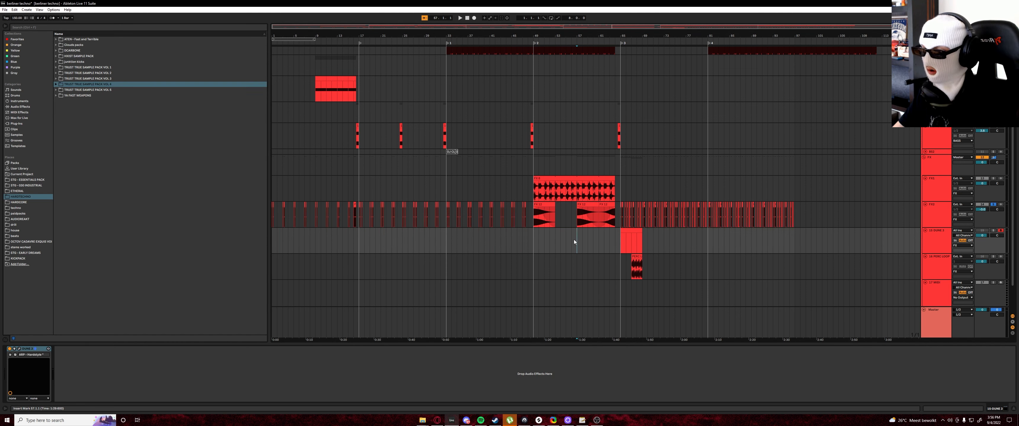
key("space")
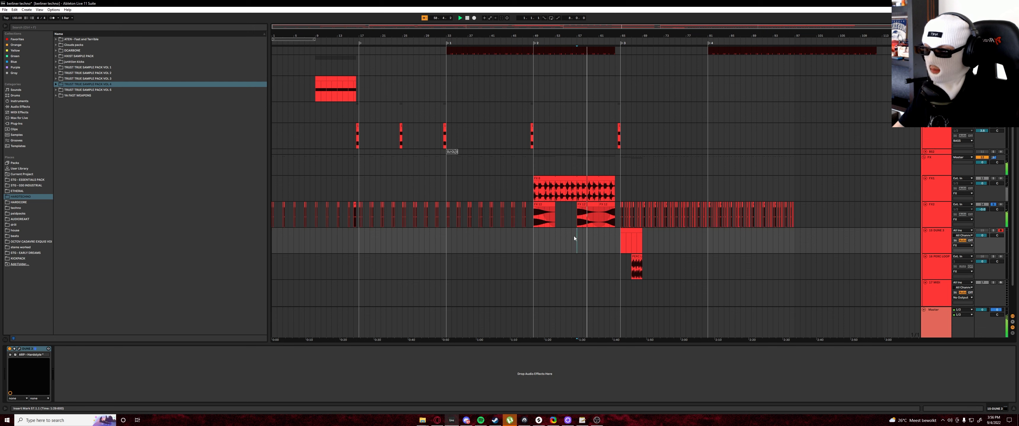
Step: Listen to the soloed lower FX track's clips up to bar 65, stop playback, and review the arrangement's other tracks
left_click(592, 206)
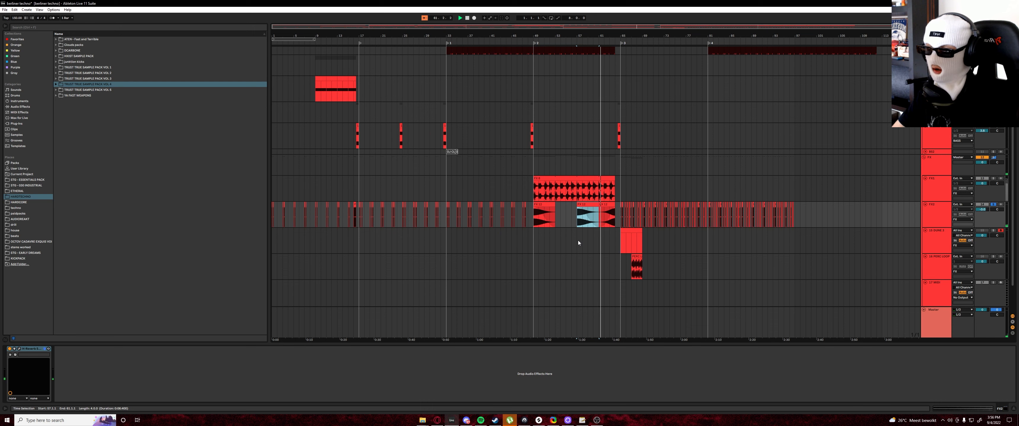
left_click(615, 239)
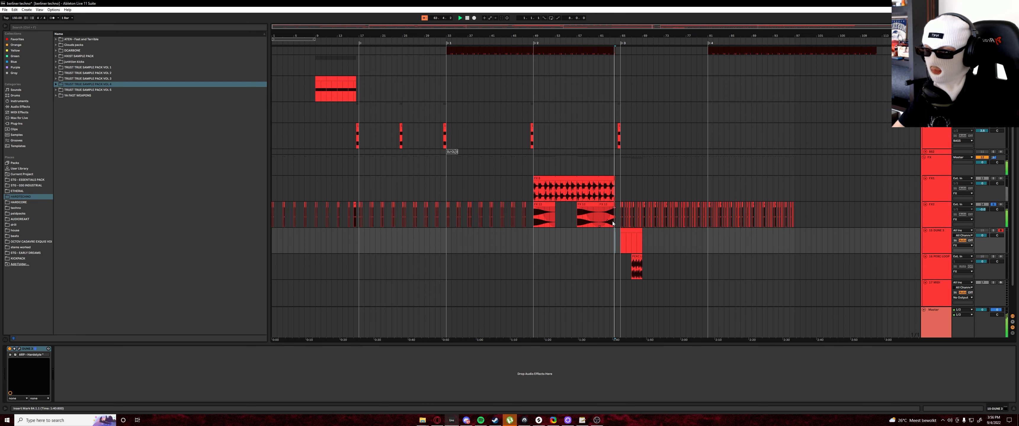
left_click(552, 248)
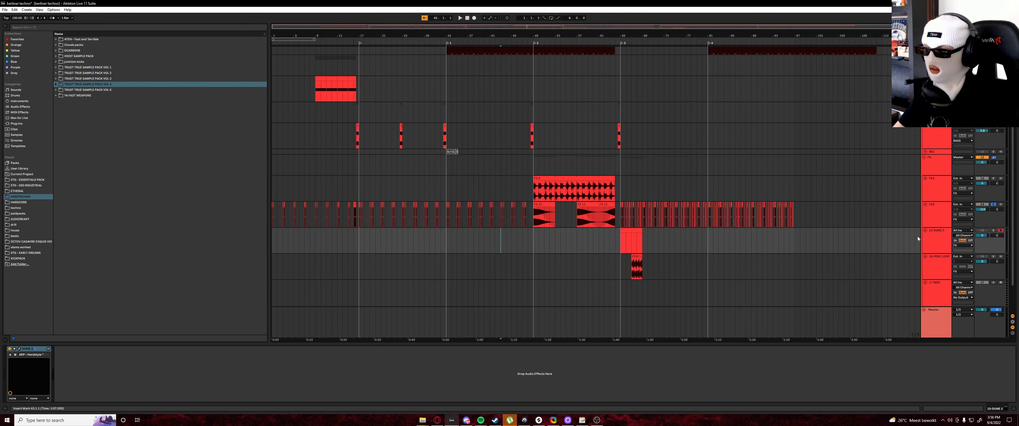
scroll(523, 288, "up", 2)
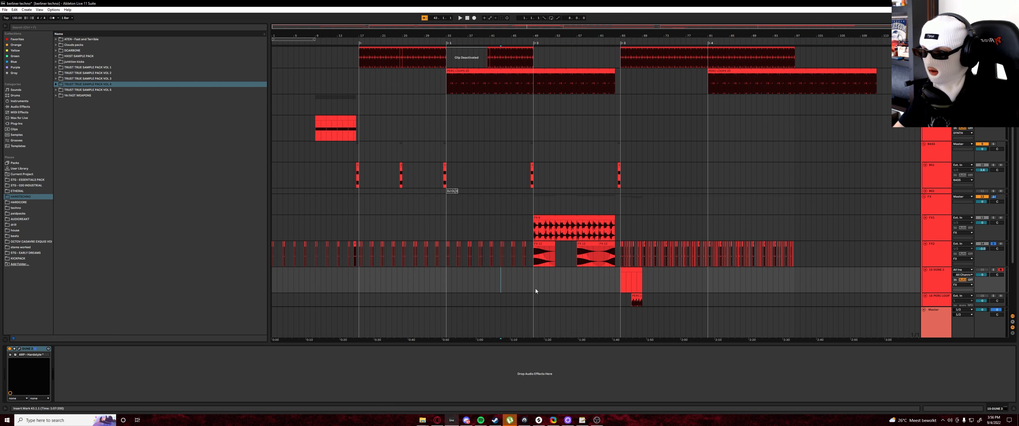
scroll(578, 289, "up", 5)
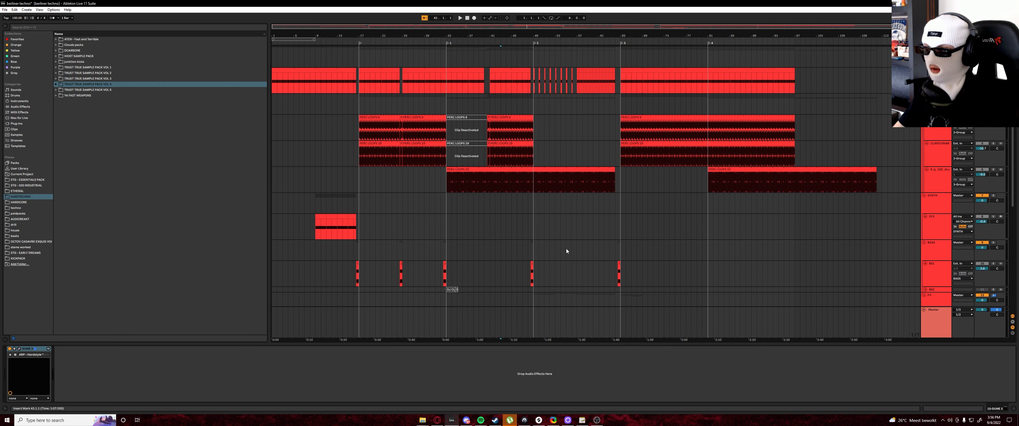
scroll(530, 296, "down", 5)
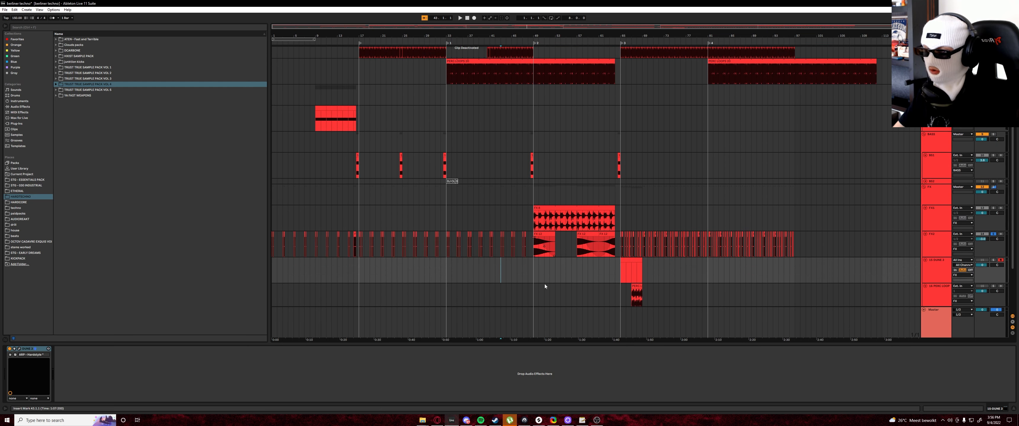
Step: Play the build-up into the second drop from bar 61 with the lower FX track unsoloed, and stop playback
left_click(538, 276)
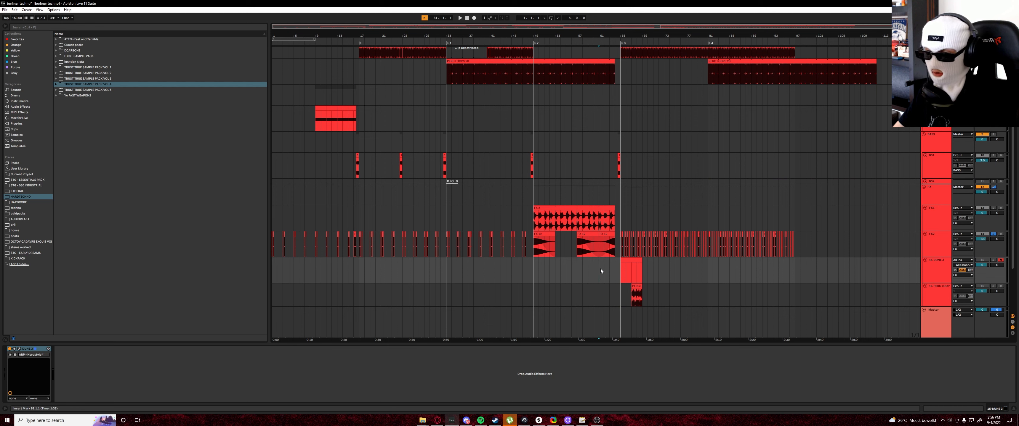
key("space")
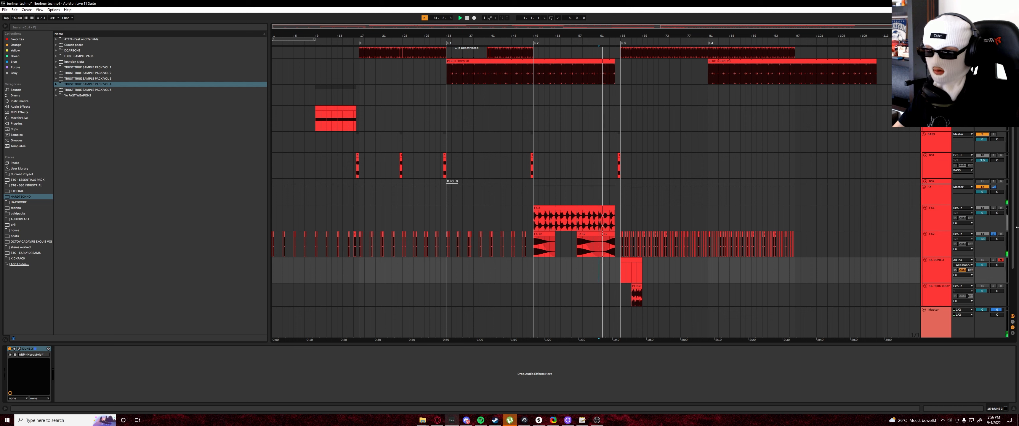
left_click(993, 234)
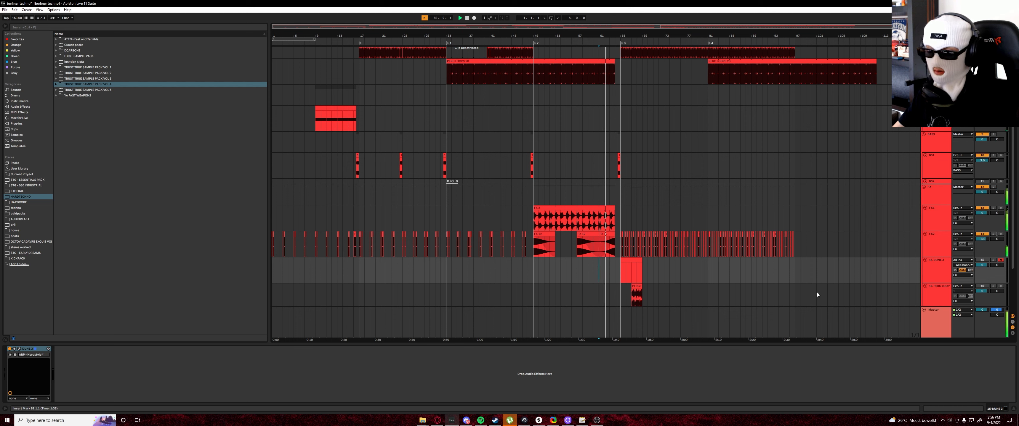
left_click(633, 266)
key("space")
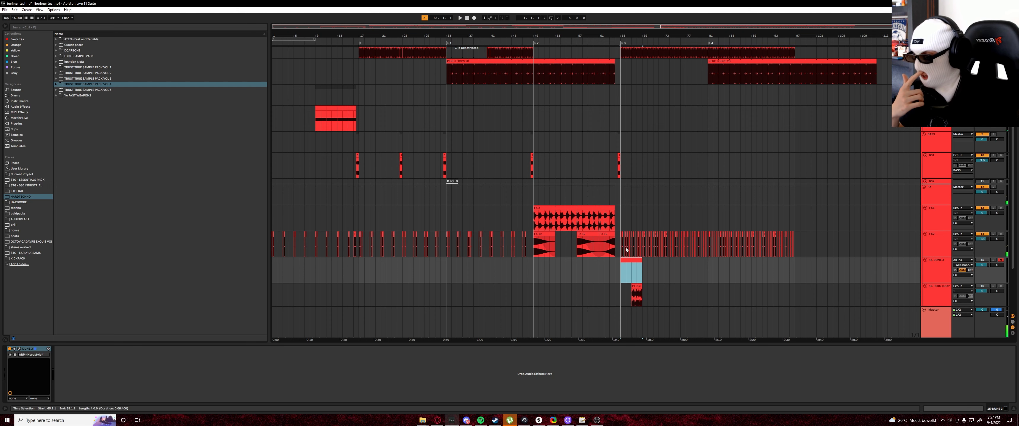
Step: Solo the lower FX track and play its chopped clips from bar 65 to check their rhythm
left_click_drag(642, 36, 641, 95)
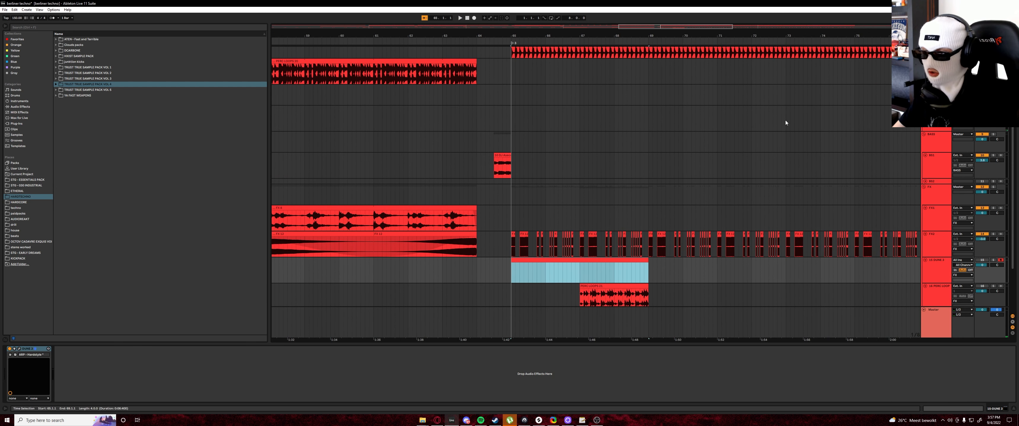
left_click(939, 246)
left_click(993, 235)
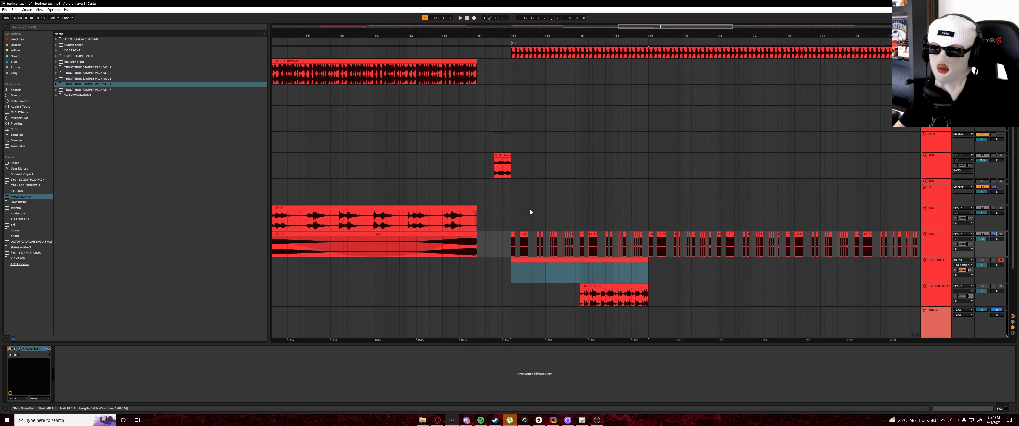
left_click(513, 244)
key("space")
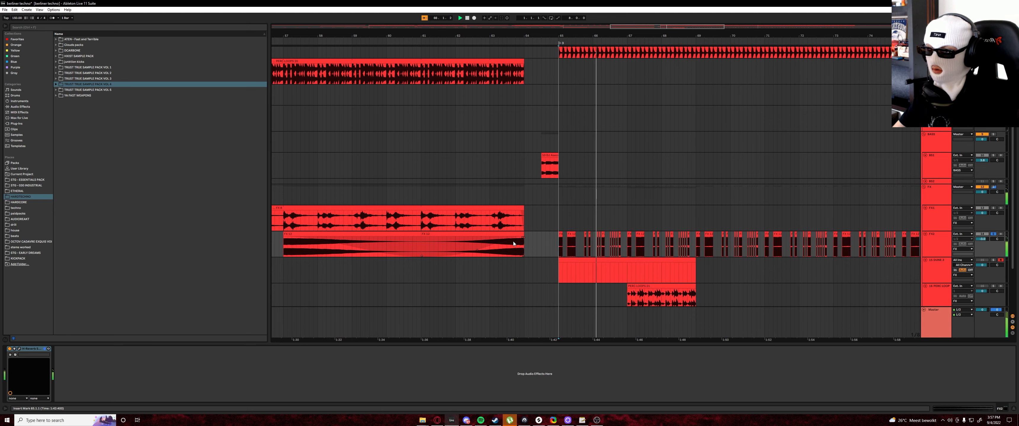
key("space")
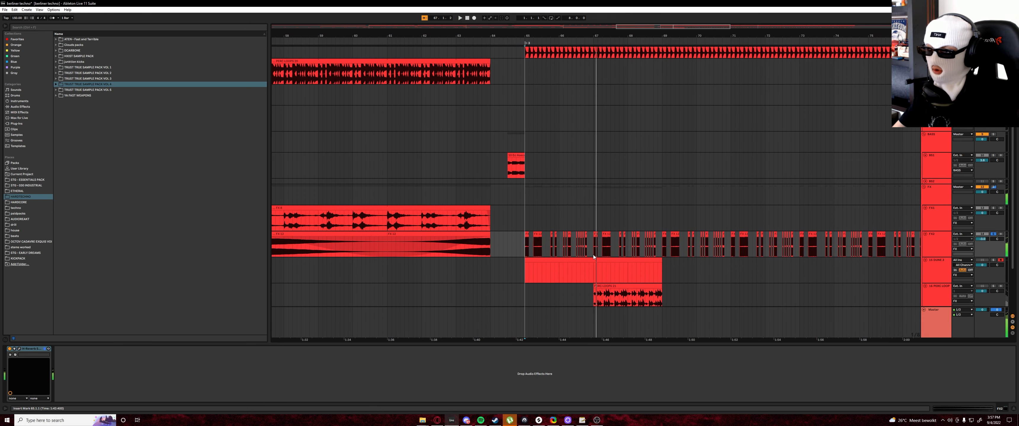
Step: Open the Dune 3 MIDI clip at bar 65 in the piano roll and enlarge the note editor
left_click(593, 254)
left_click(593, 259)
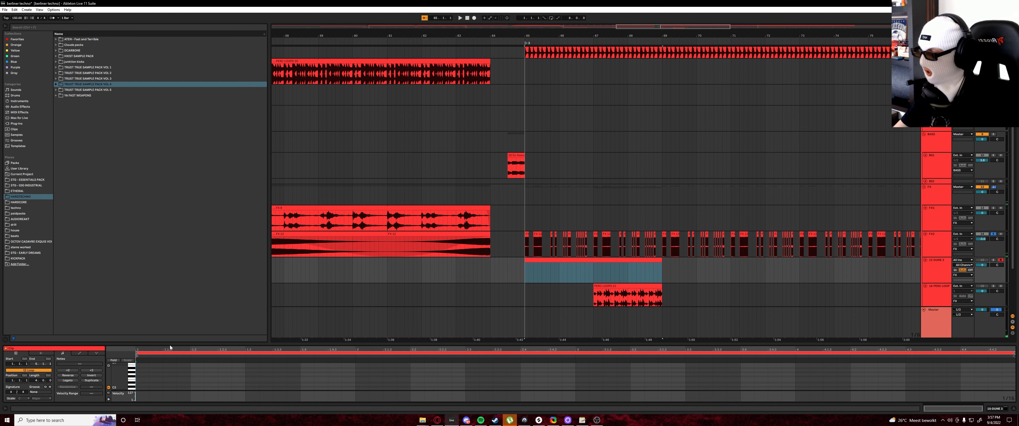
left_click_drag(177, 314, 202, 216)
Step: Activate the Dune 3 track and solo it in place of the lower FX track
left_click(936, 167)
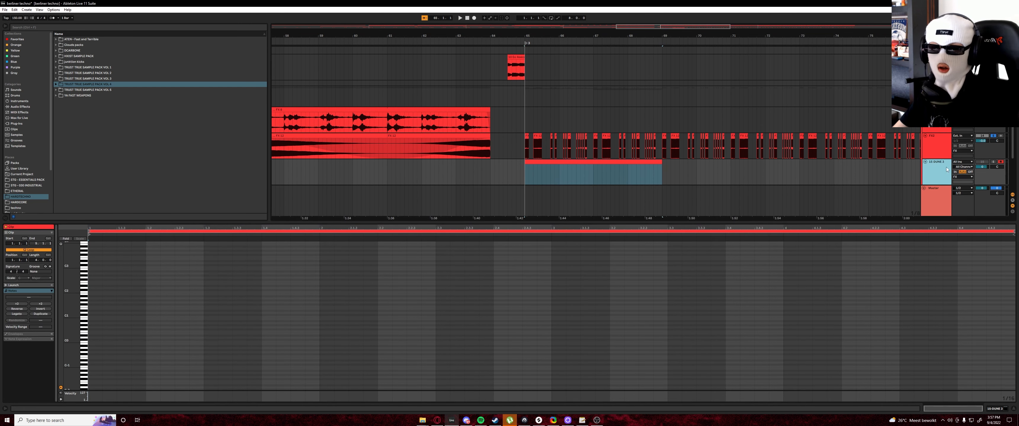
left_click(994, 162)
left_click(993, 110)
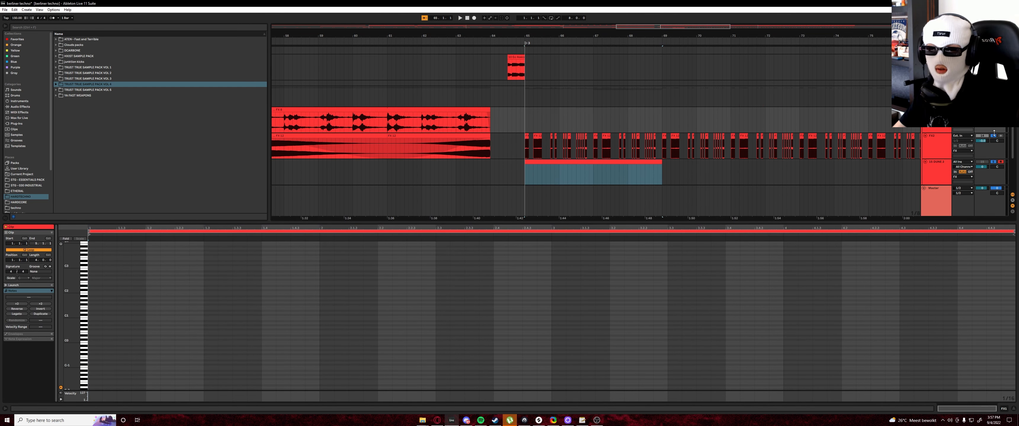
left_click(926, 170)
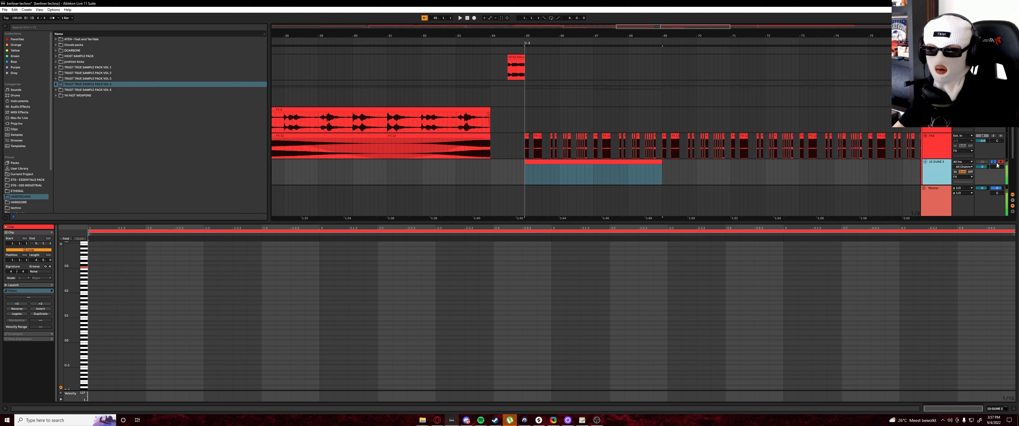
left_click(983, 163)
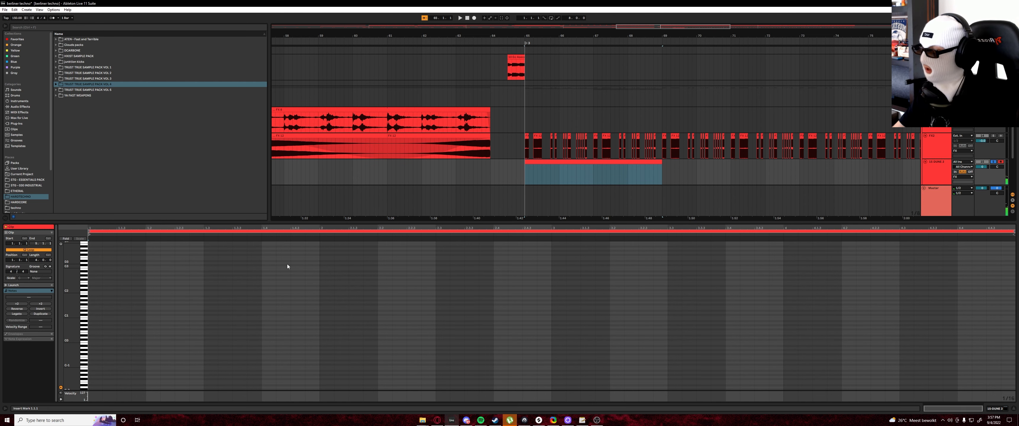
left_click_drag(70, 284, 120, 326)
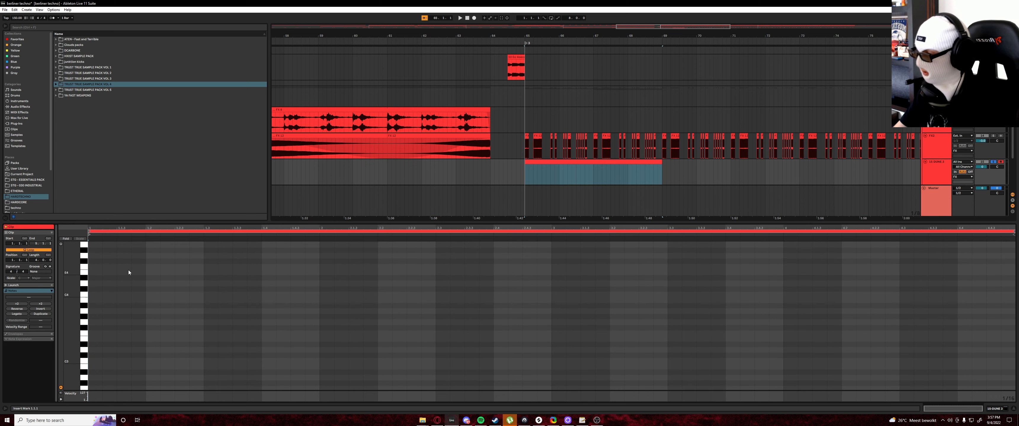
right_click(128, 281)
left_click(133, 275)
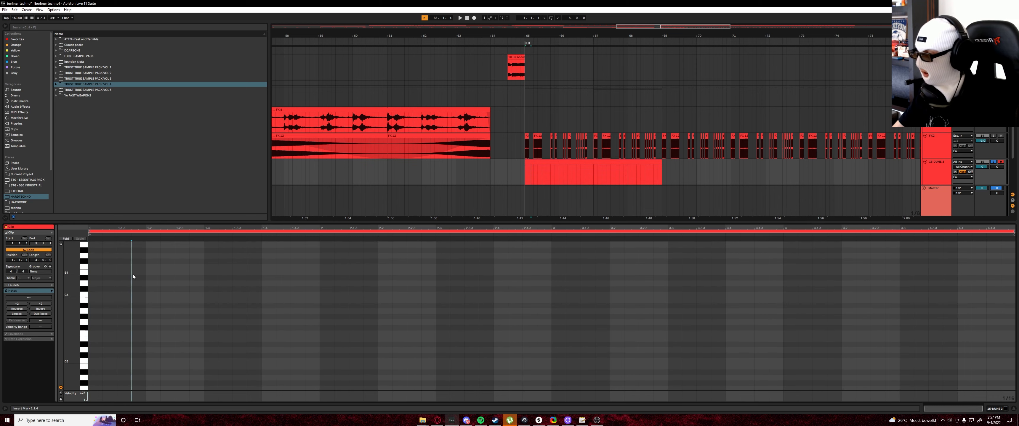
left_click(145, 278)
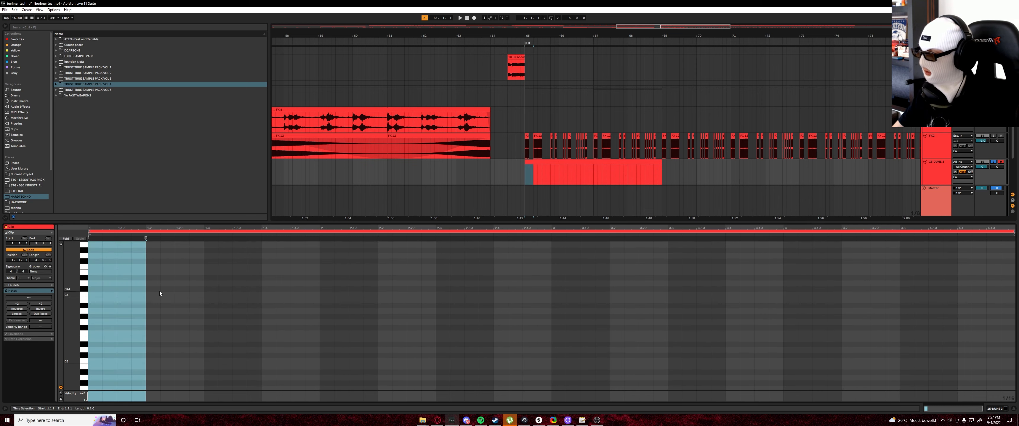
left_click_drag(147, 294, 319, 291)
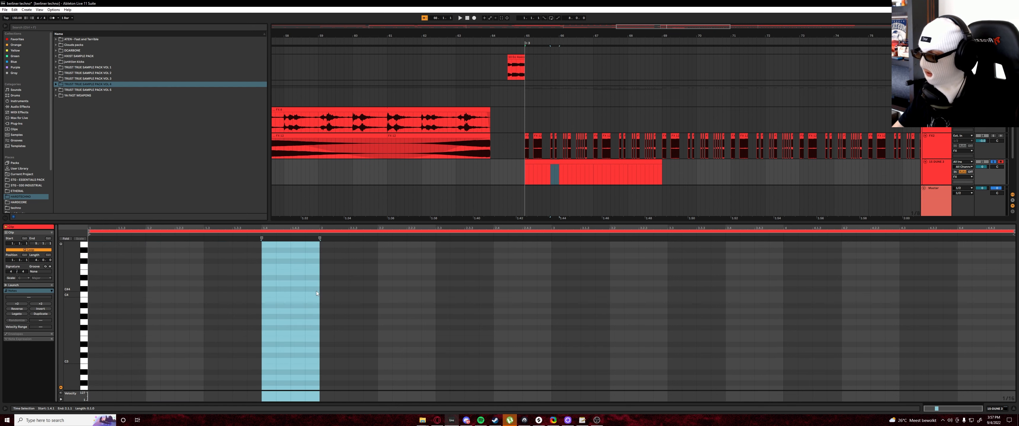
Step: Choose the fixed 1/16 grid for the Dune 3 clip's piano roll around C3
scroll(315, 292, "down", 4)
scroll(199, 294, "up", 1)
left_click(130, 293)
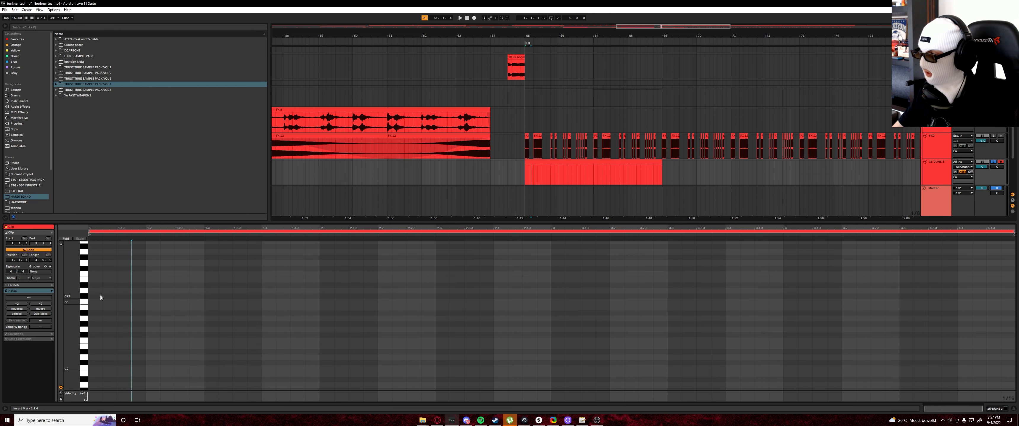
scroll(61, 302, "up", 2)
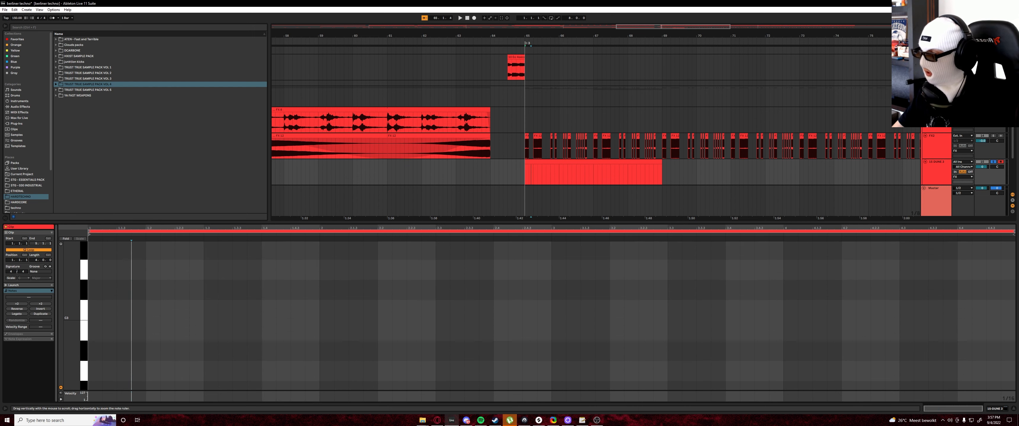
right_click(170, 303)
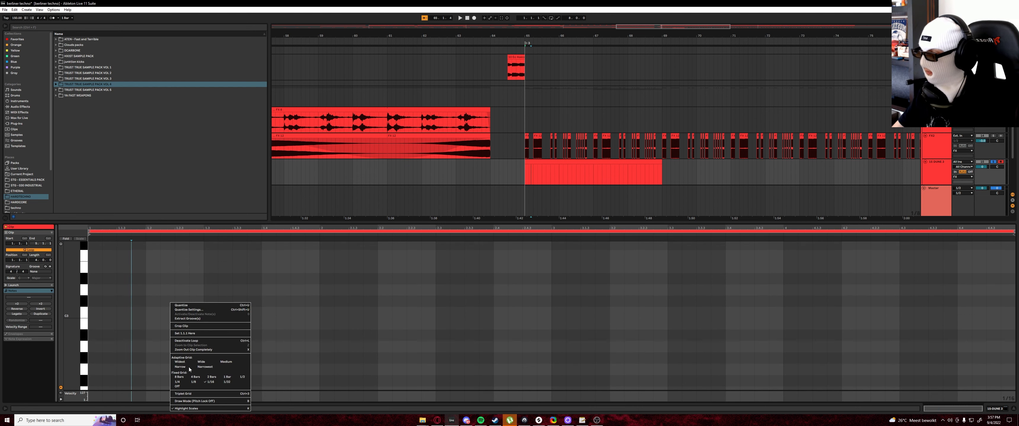
left_click(209, 382)
Step: Draw C3 notes at 1.1.1, 1.1.3, 1.3.3, 1.4.1 and 1.4.3, plus a one-beat C3 note at 1.2.1
left_click(96, 312)
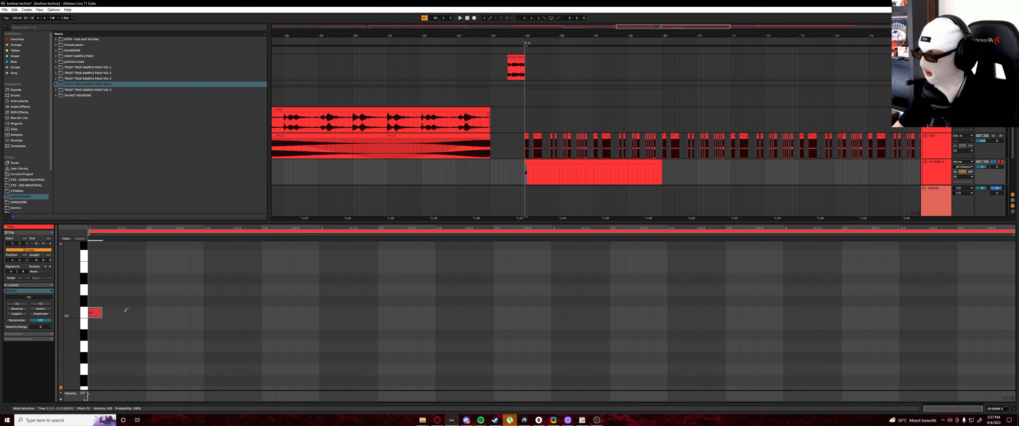
left_click(125, 313)
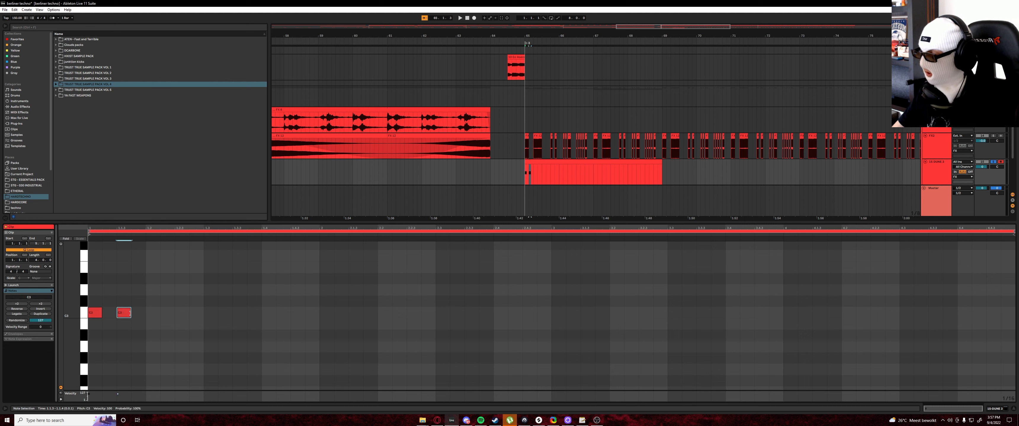
left_click(153, 312)
left_click_drag(159, 312, 204, 313)
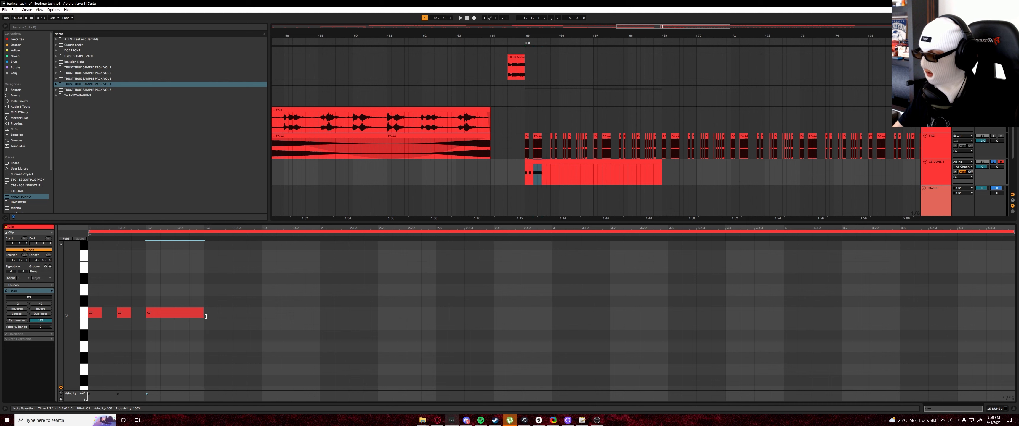
left_click(240, 313)
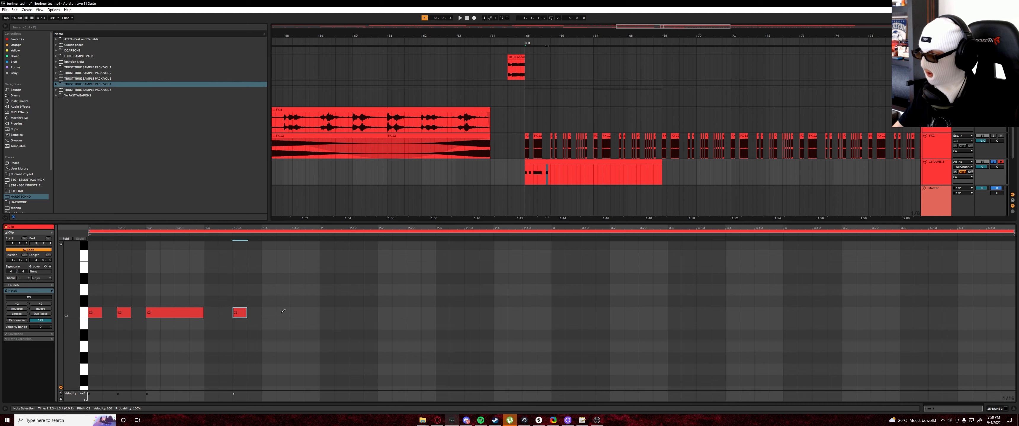
left_click(298, 312)
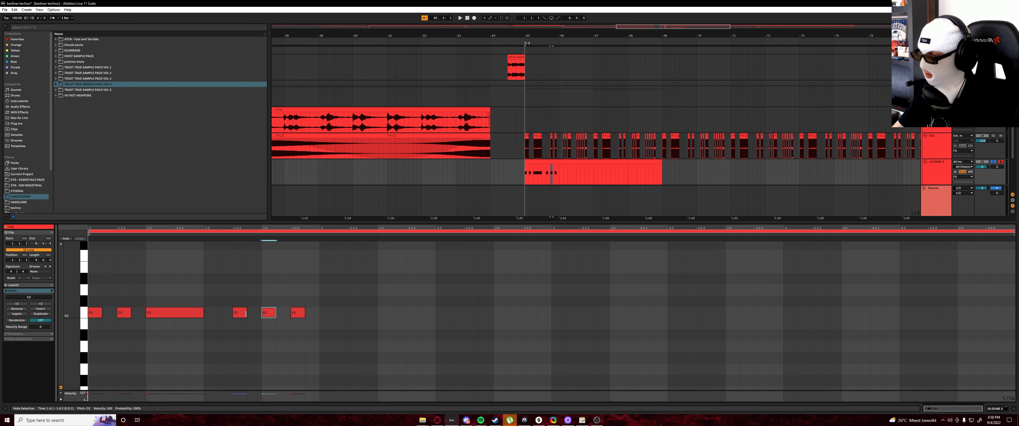
Step: Lengthen the C3 note at 1.3.3, shorten the one at 1.4.1 by half, and extend the one at 1.4.3 to the bar's end
left_click_drag(245, 314, 263, 314)
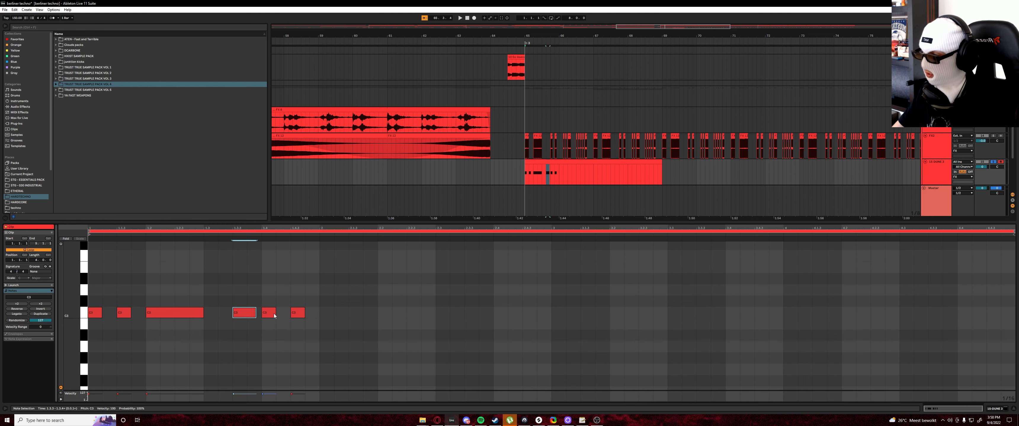
left_click(274, 315)
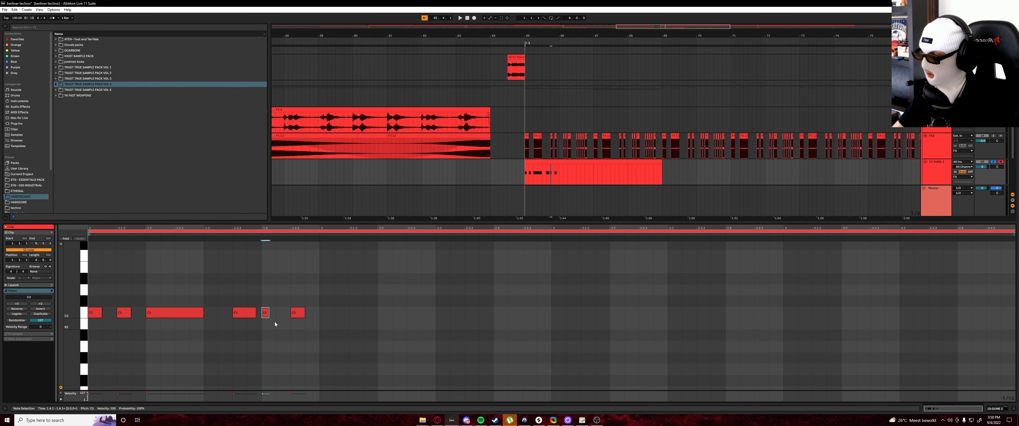
left_click(302, 314)
left_click(247, 332)
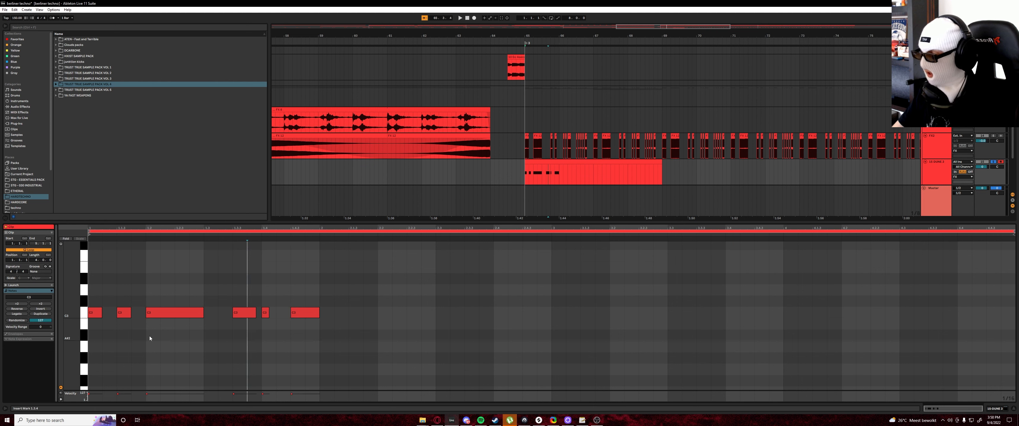
left_click(199, 313)
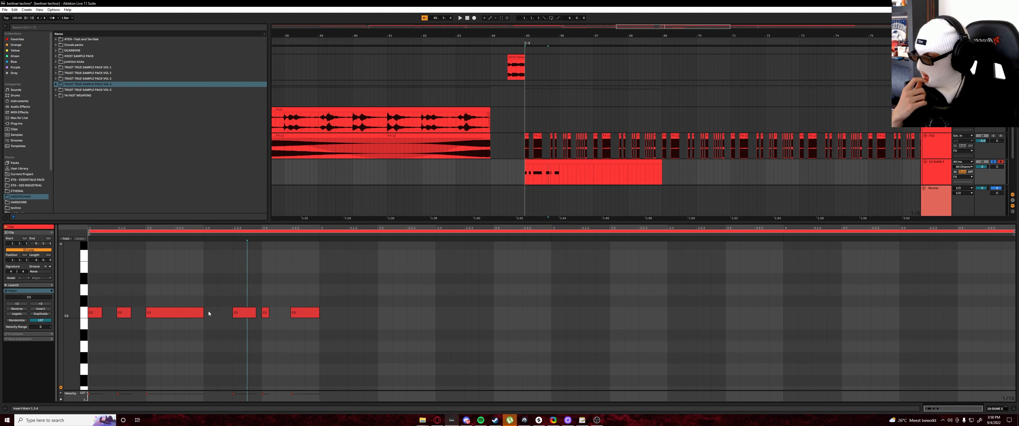
Step: Shorten the C3 notes at 1.2.1 and 1.1.3, extend the one at 1.1.1, and play back the Dune 3 pattern
left_click_drag(203, 312, 189, 312)
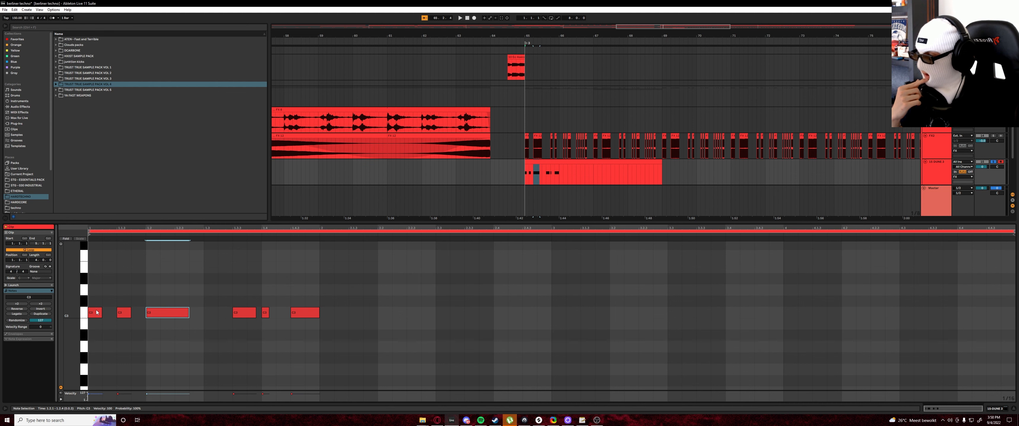
left_click_drag(101, 315, 126, 315)
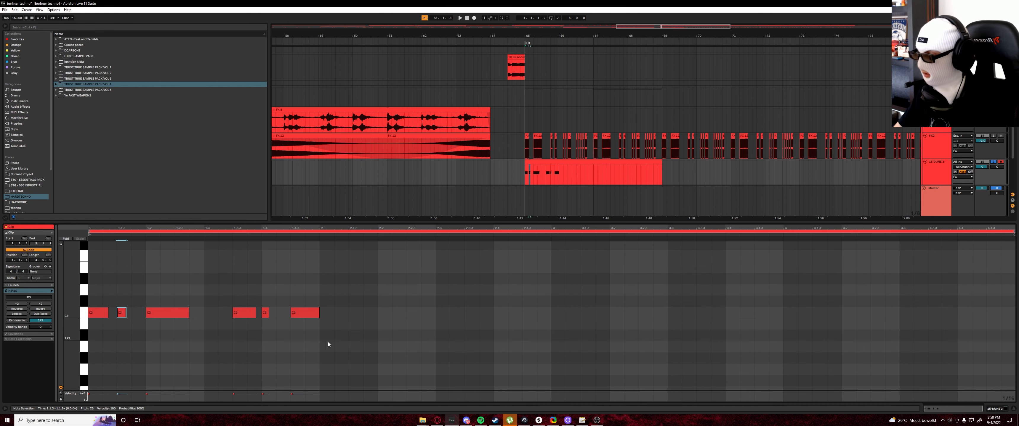
left_click(329, 351)
left_click(319, 353)
key("space")
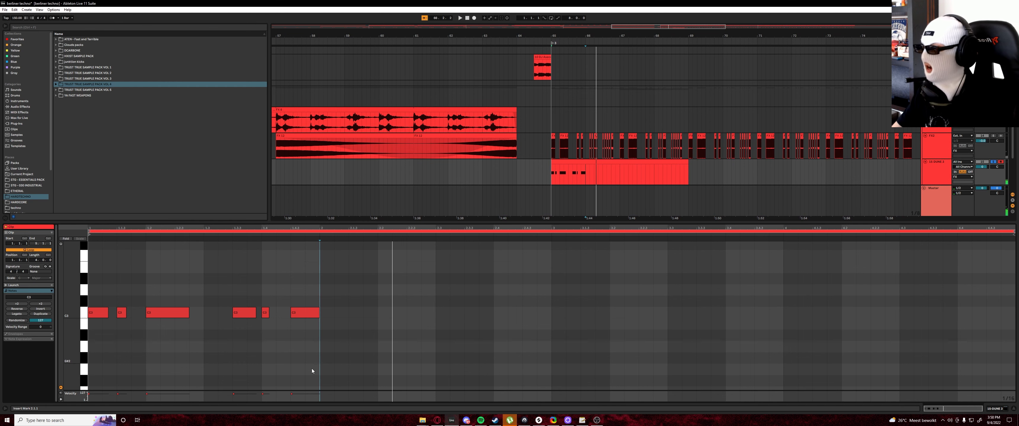
Step: Select the perc loop clip beneath the second half of the Dune 3 clip and play that section from bar 67
scroll(548, 82, "down", 5)
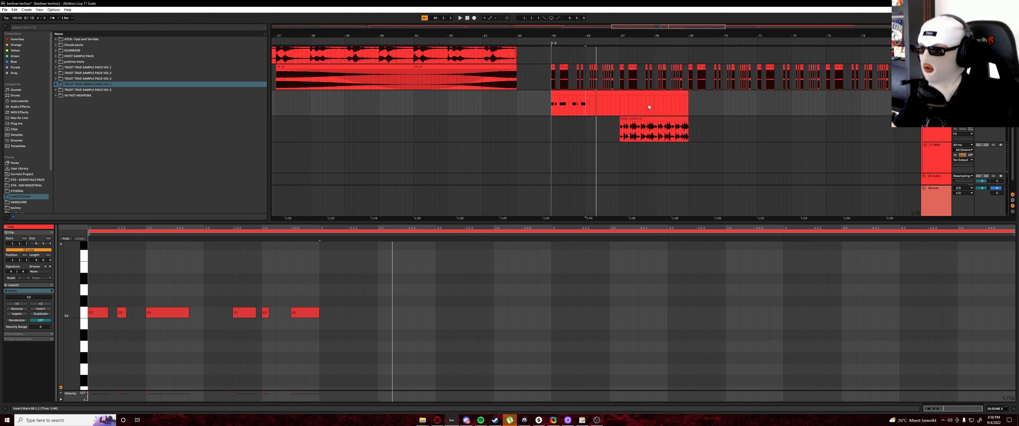
left_click(648, 106)
scroll(546, 104, "up", 4)
scroll(547, 103, "right", 5)
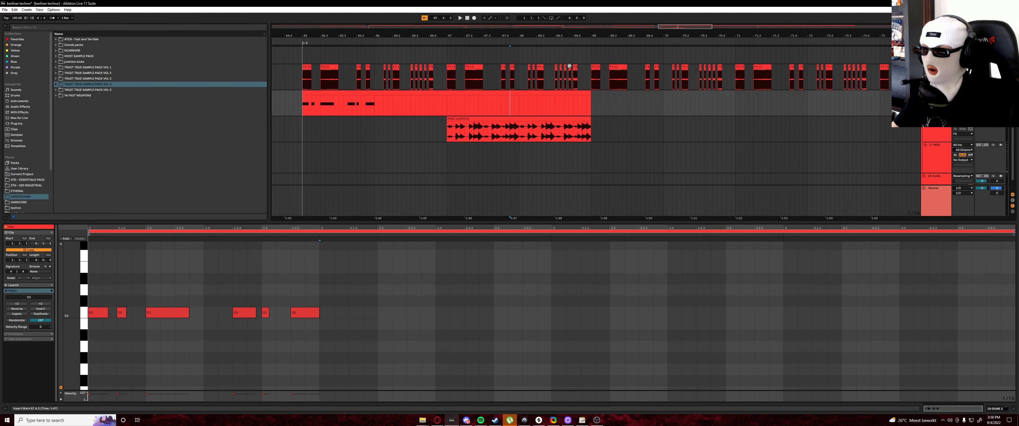
left_click(467, 118)
key("Up")
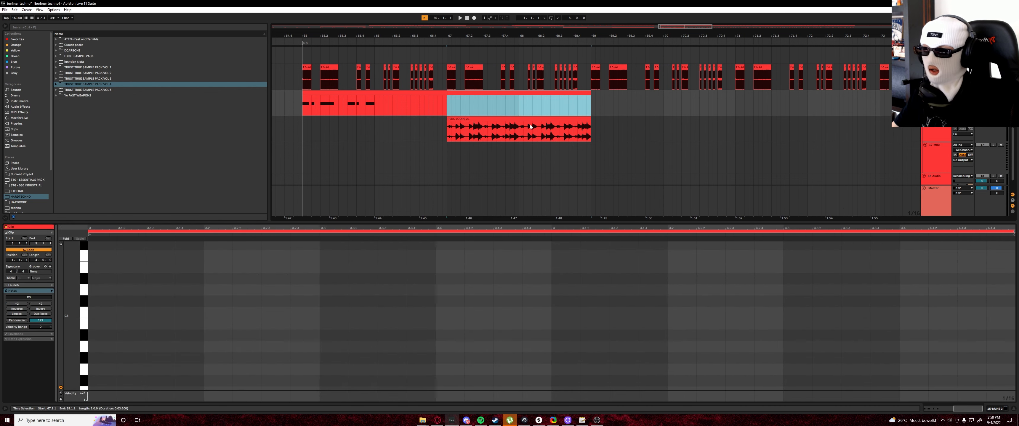
key("Down")
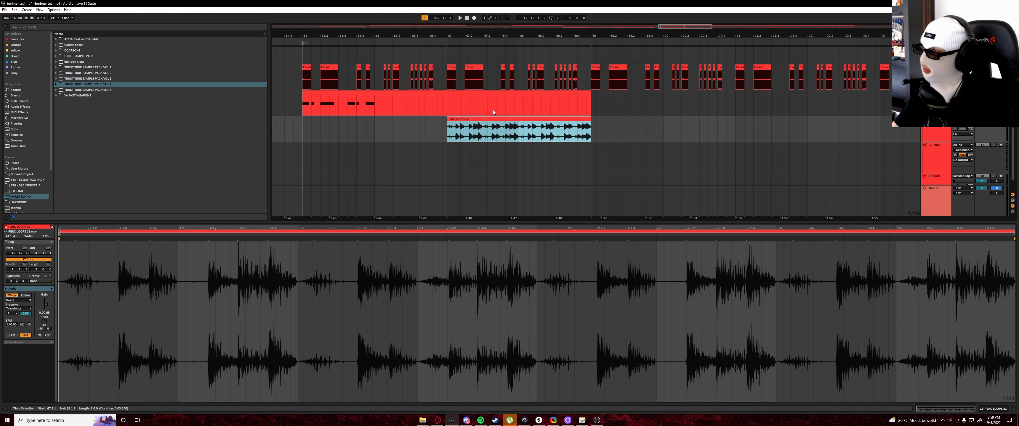
key("space")
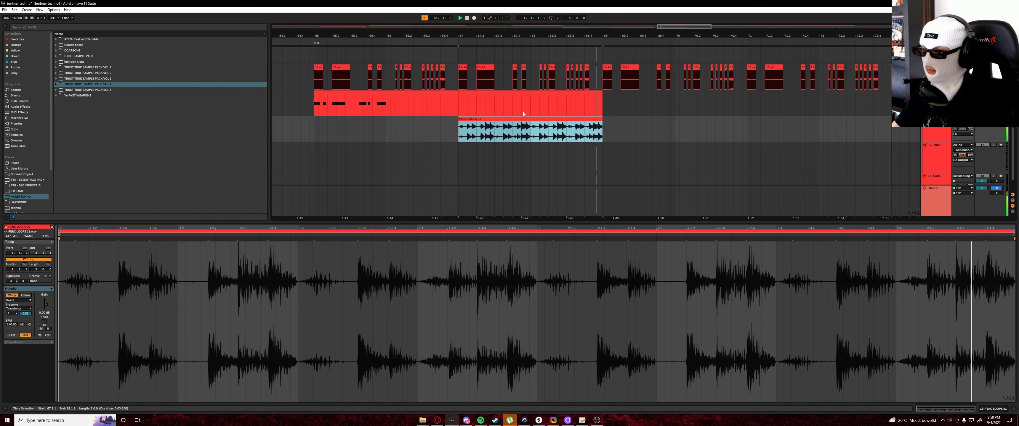
Step: In the Dune 3 clip, draw an eighth-length C3 note at 3.1.1 and 1/16 notes at 3.1.3, 3.1.4, 3.2.2, 3.2.3 and 3.2.4
key("Up")
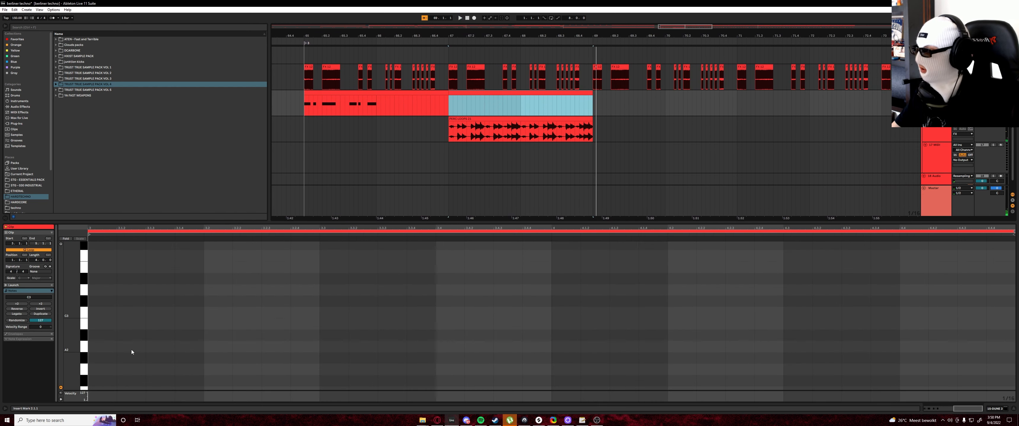
left_click(106, 312)
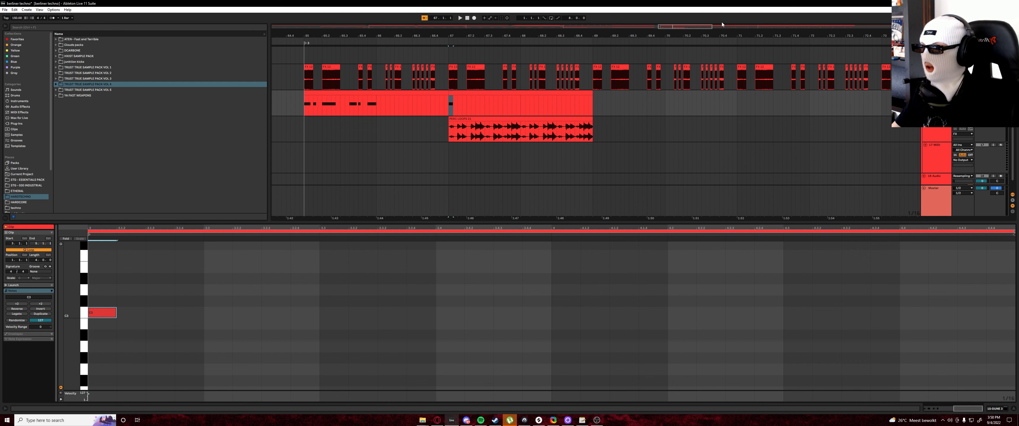
left_click_drag(426, 36, 367, 52)
mouse_move(116, 311)
left_mouse_down()
mouse_move(175, 312)
mouse_move(145, 313)
left_mouse_up()
left_click(160, 312)
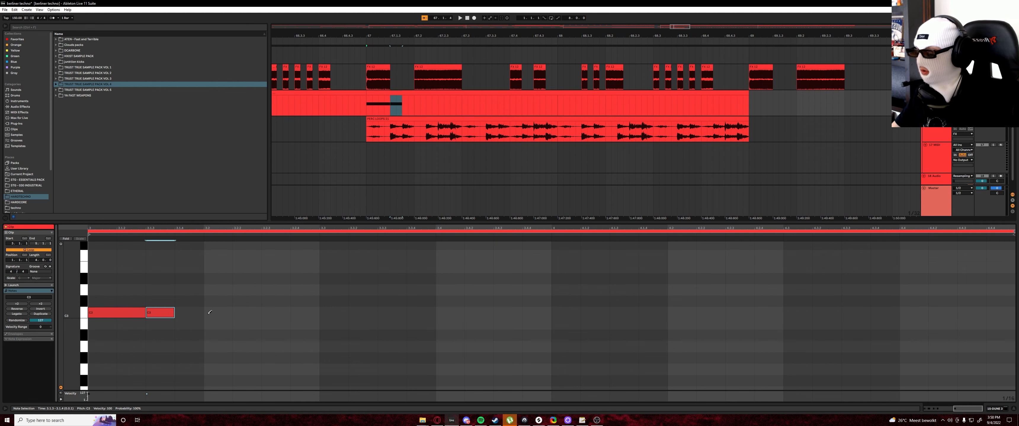
left_click(193, 313)
left_click(274, 311)
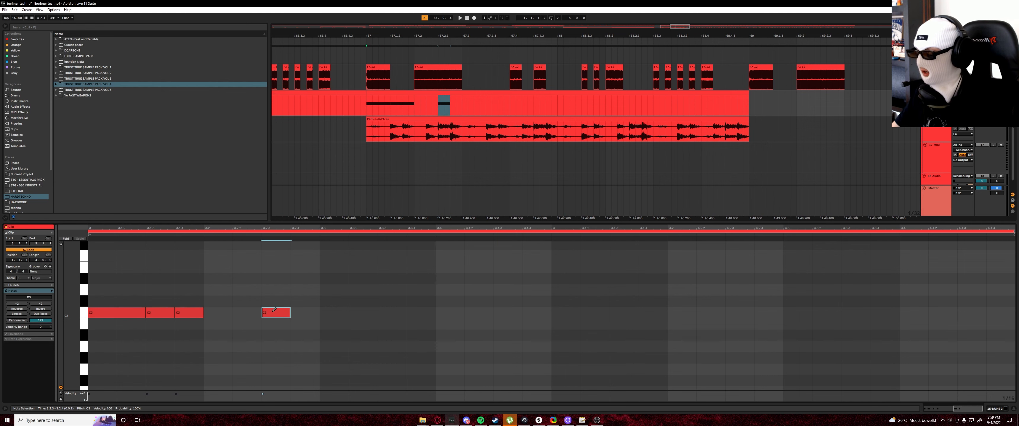
left_click(253, 312)
left_click(282, 312)
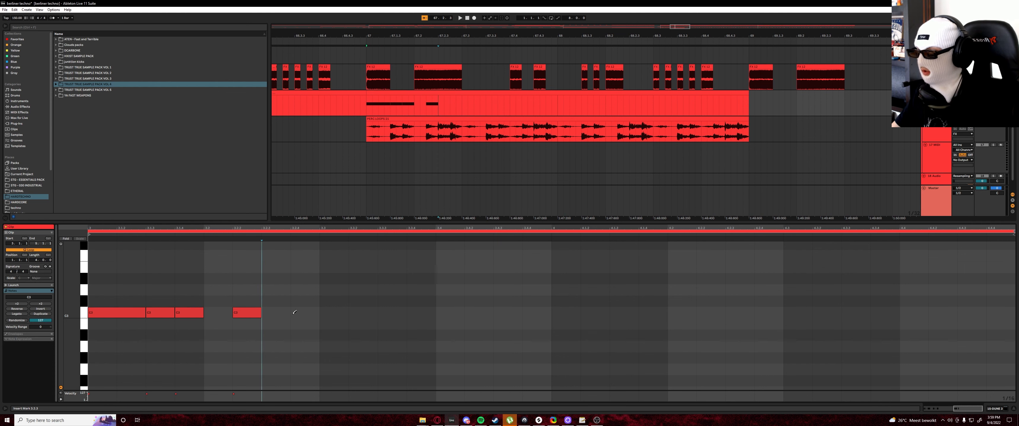
left_click(277, 312)
left_click(304, 312)
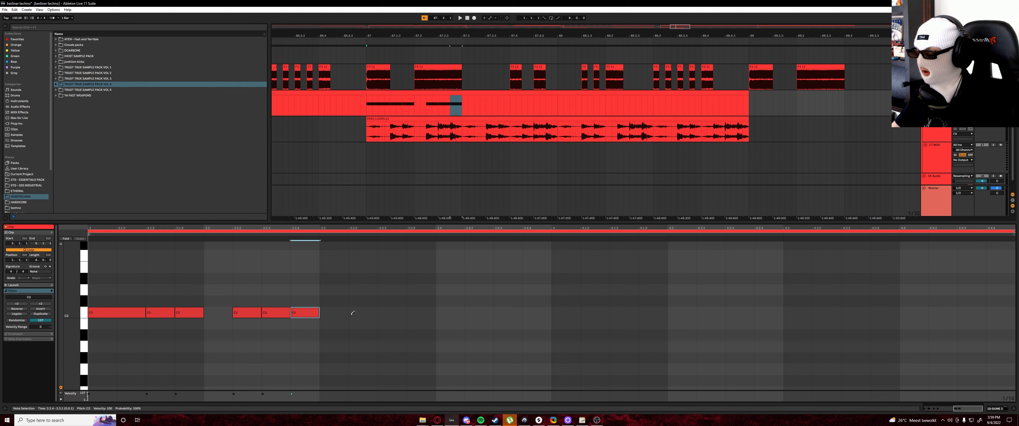
Step: Add 1/16 C3 notes at 3.3.3, 3.3.4, 3.4.1, 3.4.2, 3.4.3 and 3.4.4, plus an eighth-length C3 note at 3.3.1
left_click(444, 312)
left_click(447, 313)
left_click(421, 313)
left_click(391, 312)
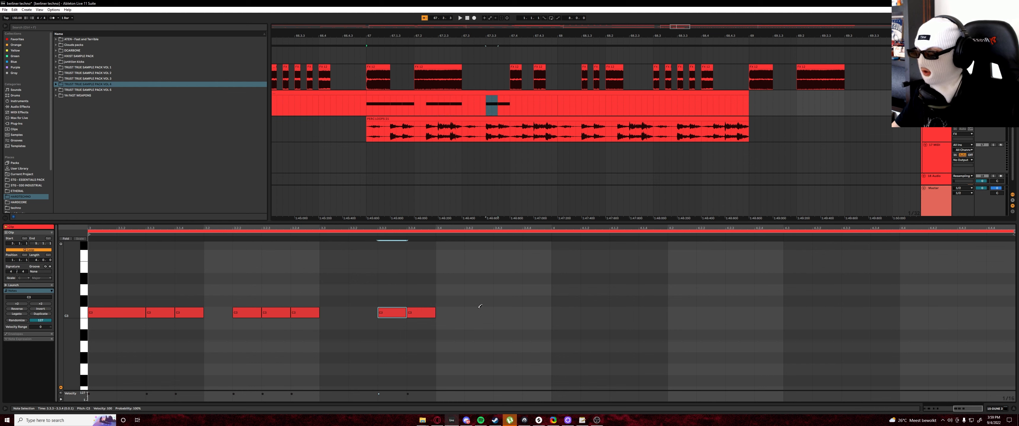
left_click(504, 311)
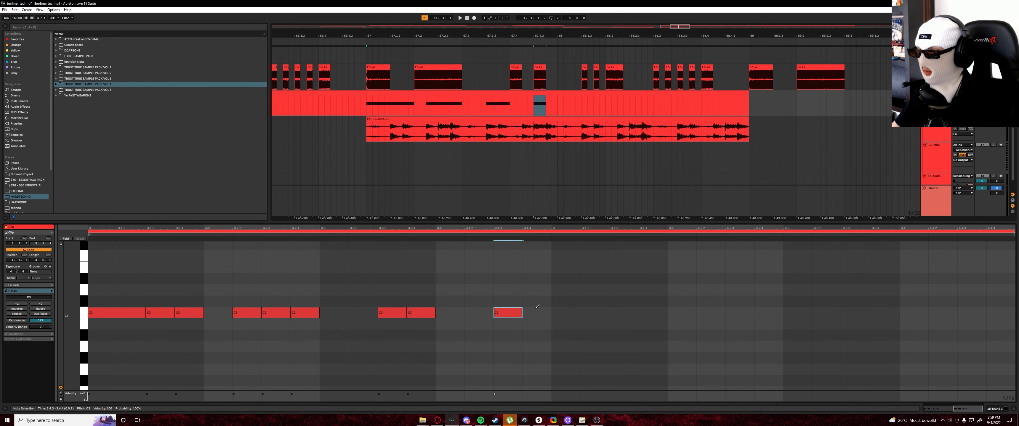
left_click(538, 312)
left_click(478, 312)
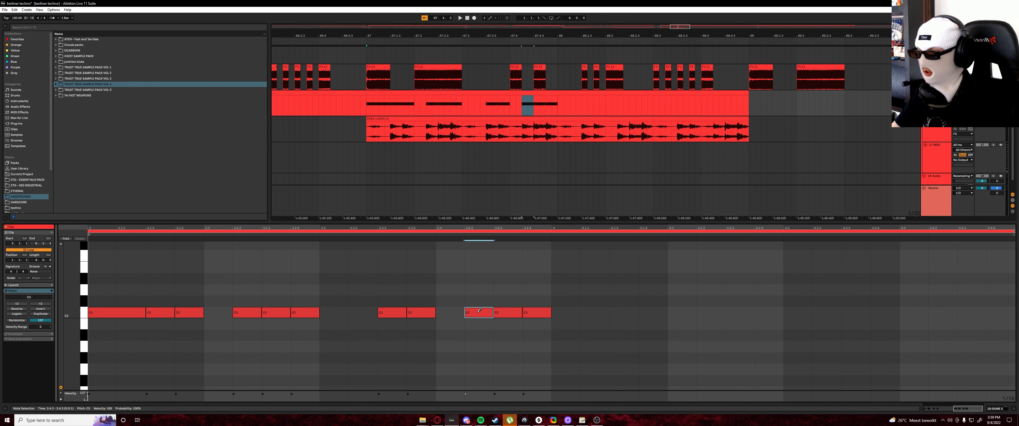
left_click(450, 312)
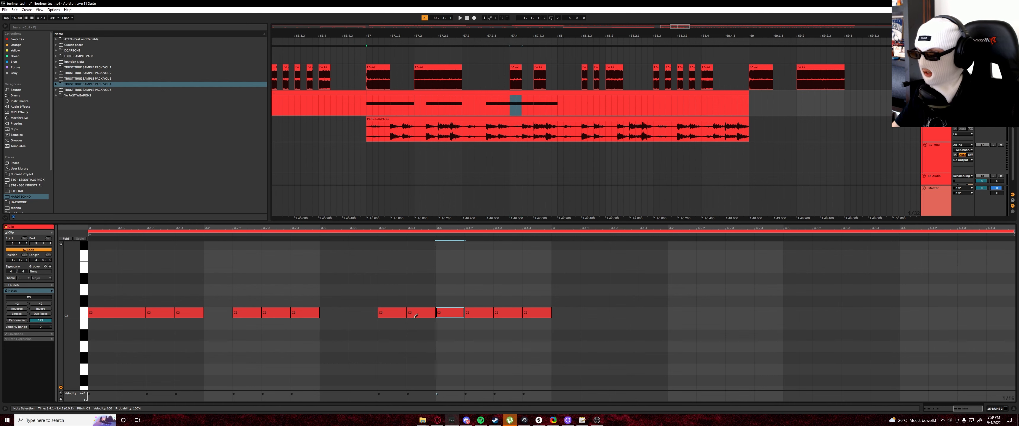
left_click(334, 313)
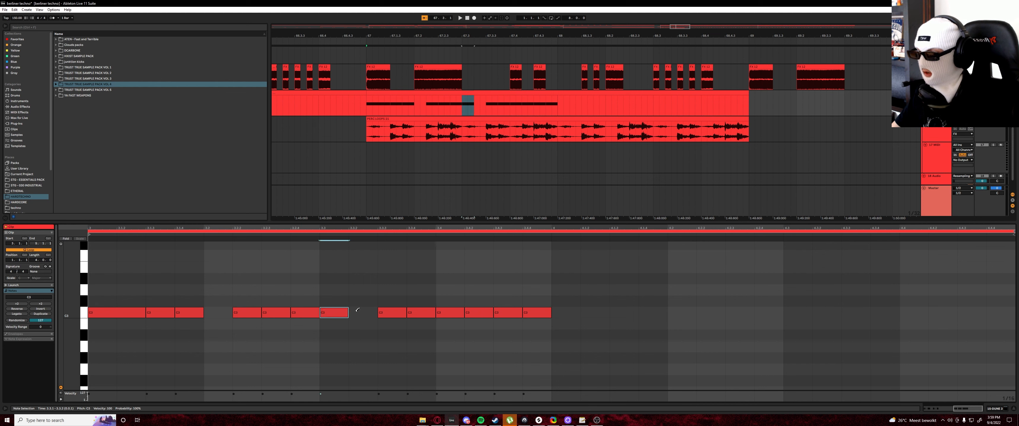
left_click_drag(370, 318, 379, 318)
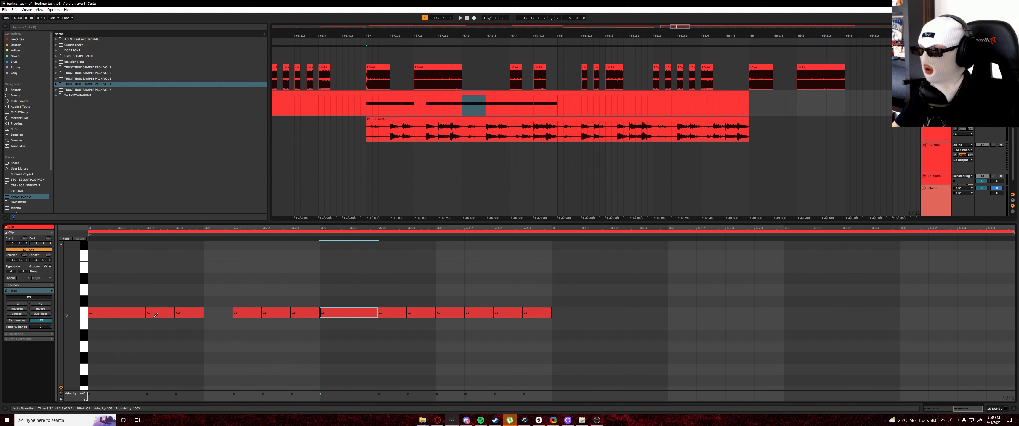
Step: Leave Draw Mode and shorten the C3 notes at 3.1.1, 3.1.3, 3.2.2, 3.2.3, 3.2.4 and 3.3.1 to leave gaps between them
key("b")
left_click_drag(153, 299, 200, 337)
mouse_move(136, 285)
left_mouse_down()
mouse_move(209, 336)
mouse_move(200, 316)
mouse_move(162, 310)
left_mouse_up()
left_click(193, 332)
left_click(210, 314)
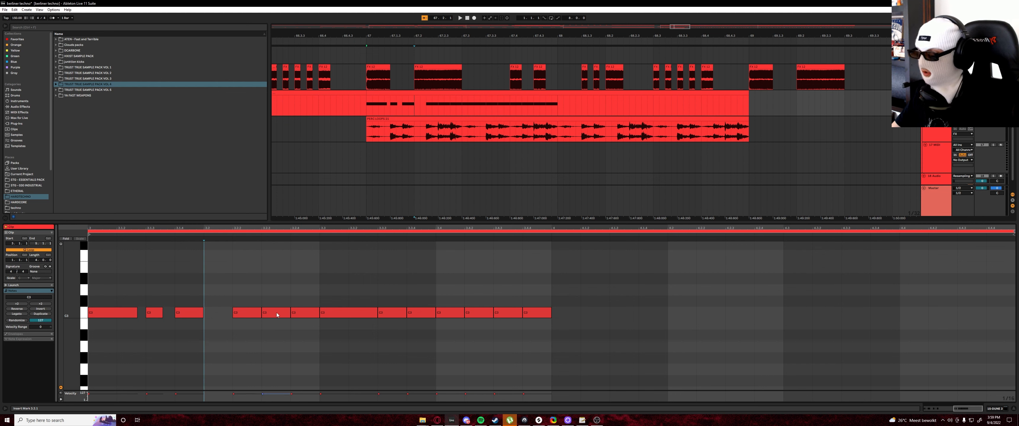
mouse_move(249, 329)
left_mouse_down()
mouse_move(299, 301)
mouse_move(319, 327)
mouse_move(247, 308)
left_mouse_up()
key("ctrl+z")
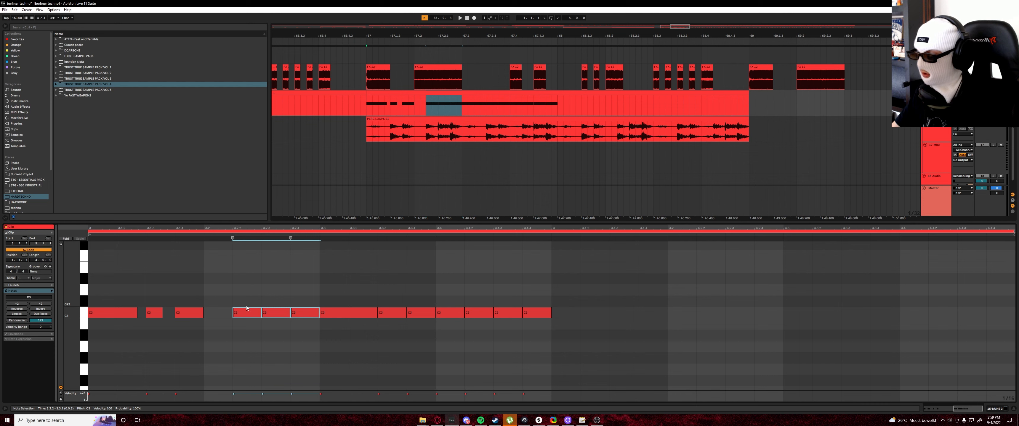
mouse_move(319, 312)
left_mouse_down()
mouse_move(244, 313)
mouse_move(304, 316)
left_mouse_up()
left_click(319, 321)
Step: Shorten the C3 notes from 3.3.3 through 3.4.4 by varying amounts and slightly extend the one at 3.3.1
left_click_drag(357, 335, 430, 317)
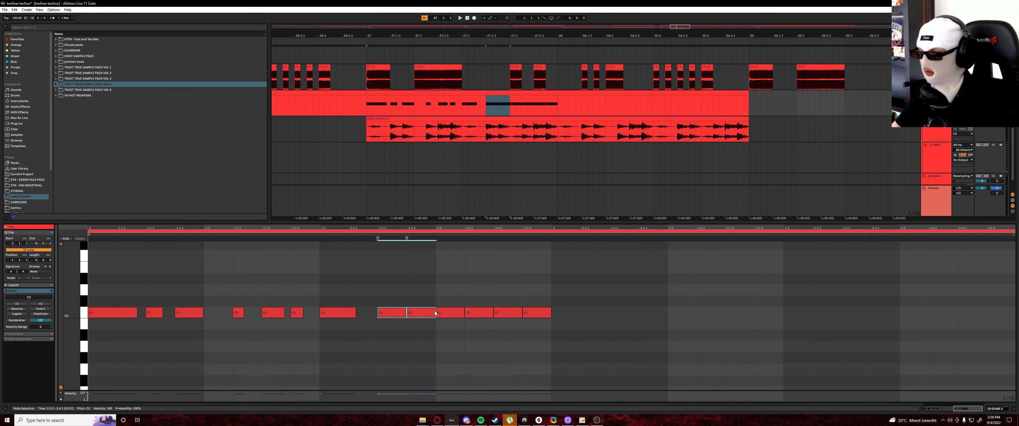
left_click(435, 313)
left_click_drag(387, 297, 537, 312)
left_click(435, 314)
left_click(548, 314)
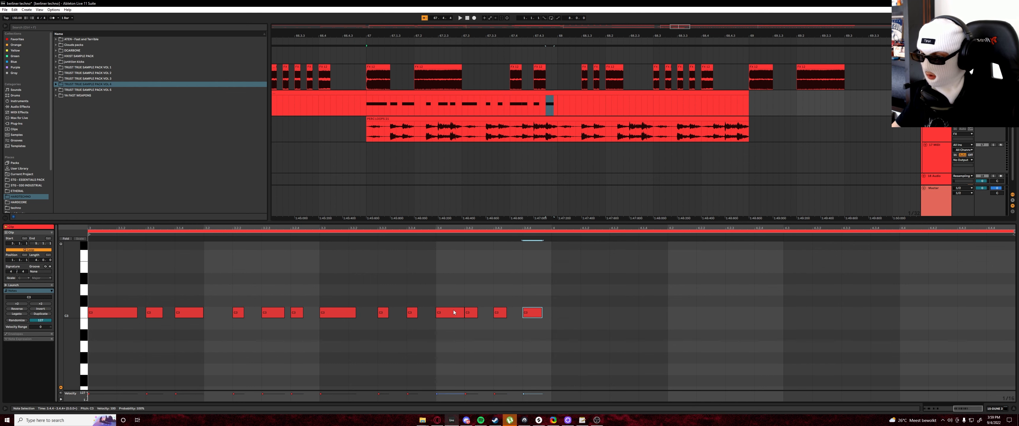
left_click(453, 313)
left_click_drag(464, 312, 458, 313)
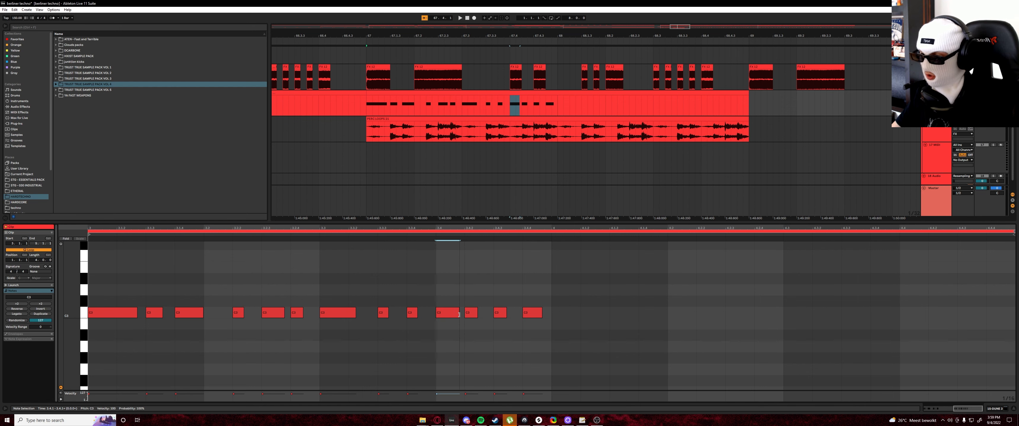
left_click(353, 312)
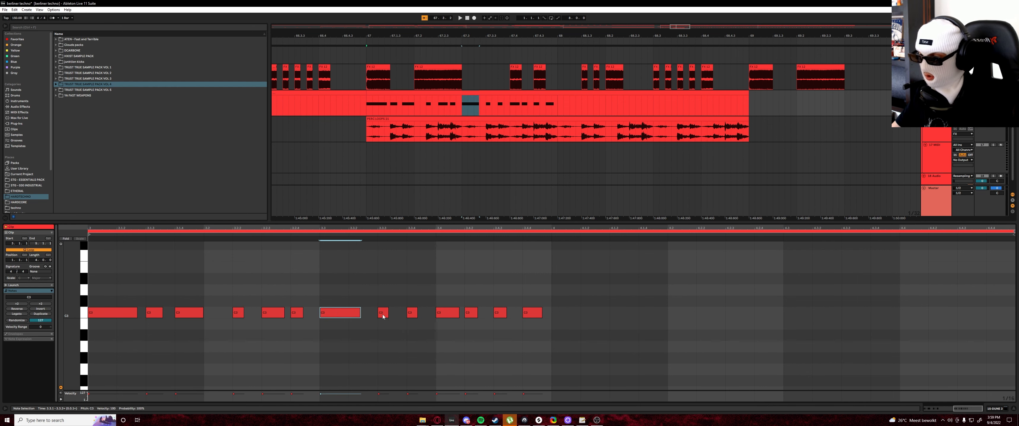
Step: Play the Dune 3 pattern from bar 67 to check the new rhythm
left_click(366, 114)
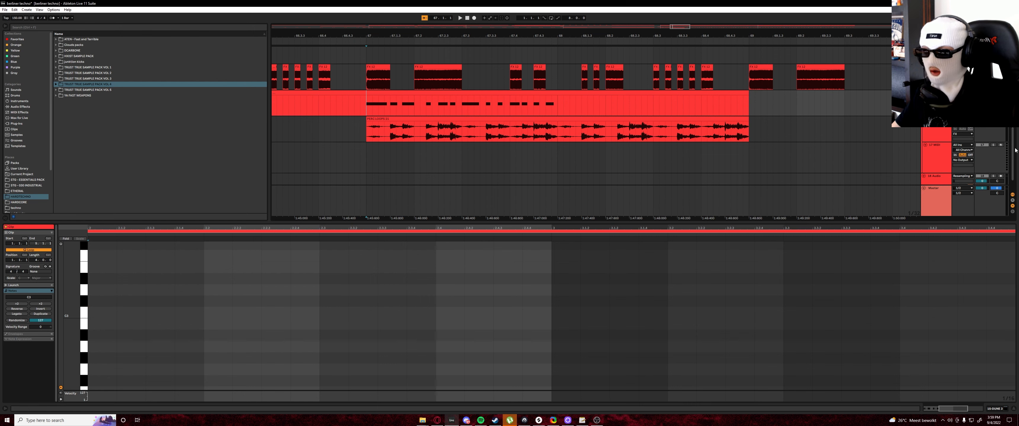
key("space")
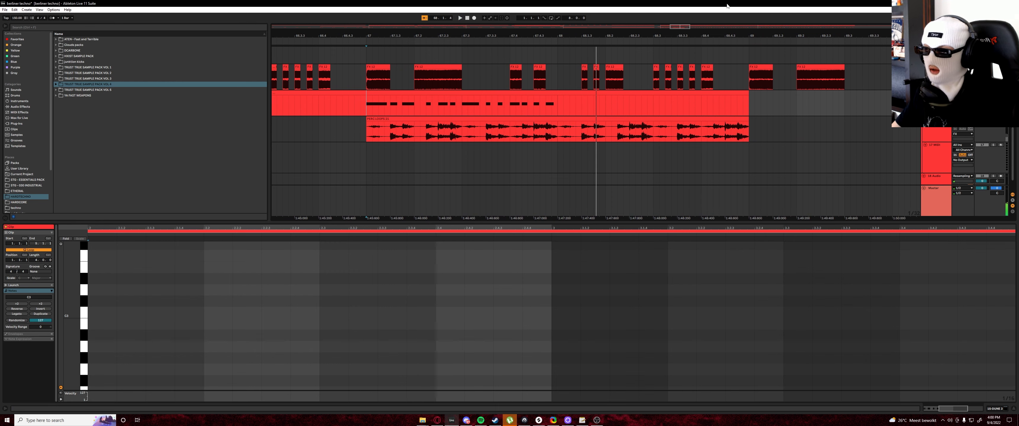
scroll(440, 103, "down", 5)
left_click(510, 118)
left_click(527, 107)
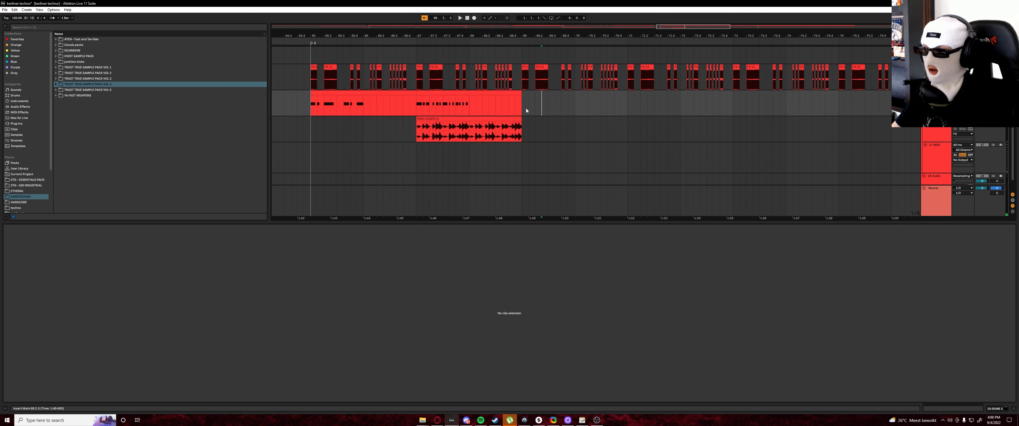
key("space")
Step: Insert an empty two-bar MIDI clip on the Dune 3 track from bar 69 to bar 71
left_click_drag(522, 108, 627, 106)
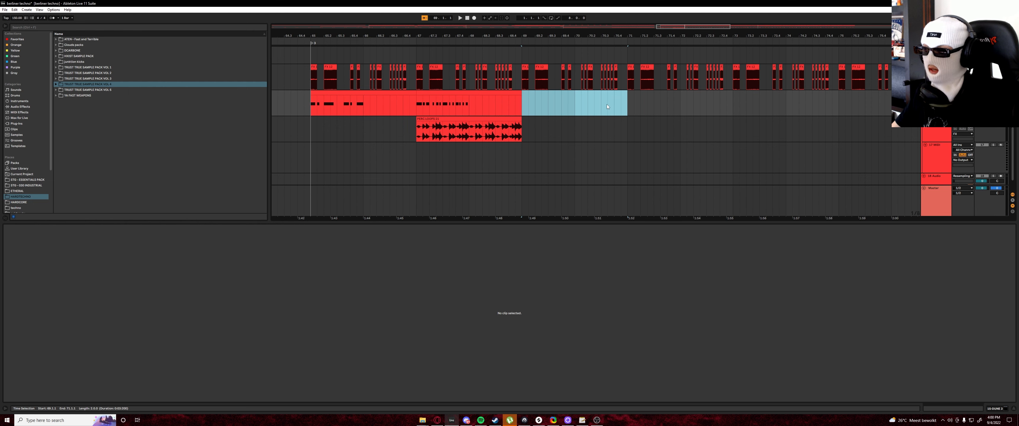
right_click(611, 107)
left_click(625, 148)
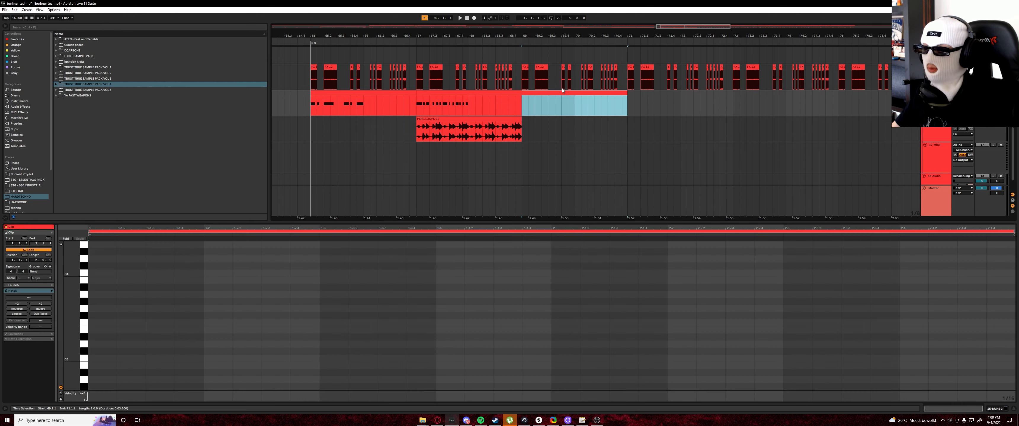
Step: Add a one-beat B2 note at 1.1.1 in the new Dune 3 clip and play it back
left_click_drag(71, 336, 86, 329)
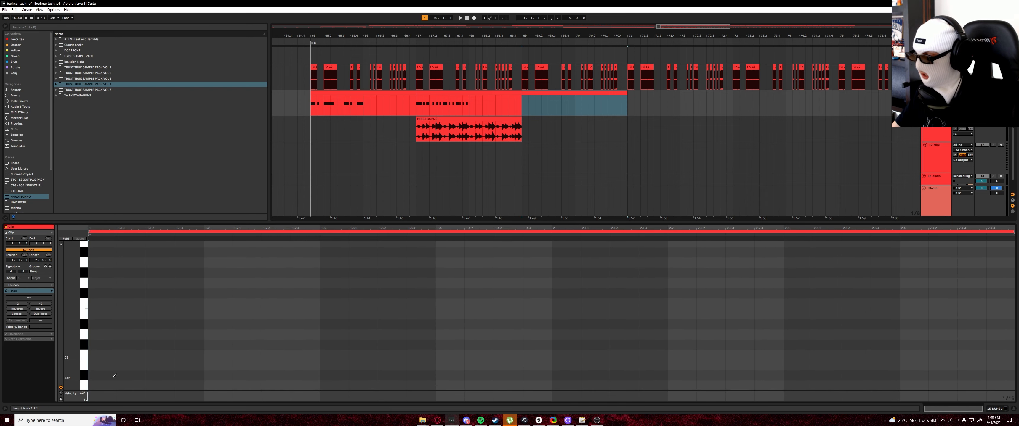
left_click(98, 364)
left_click_drag(116, 364, 203, 365)
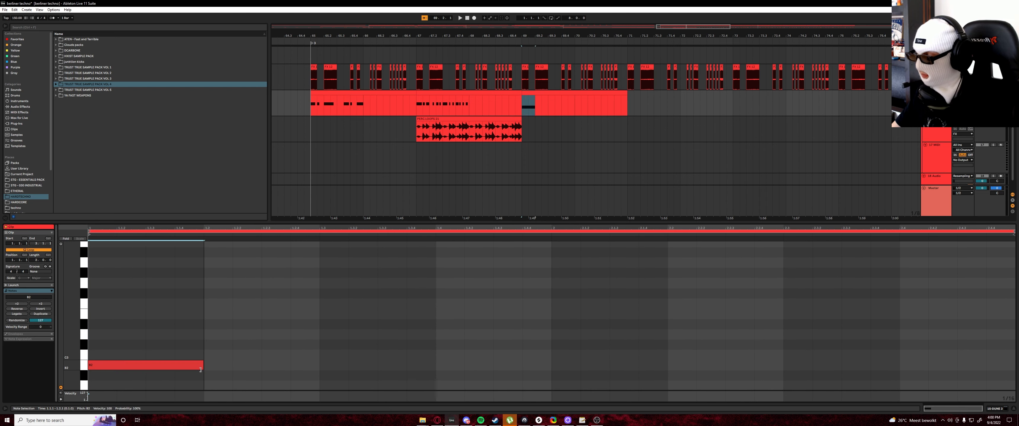
key("space")
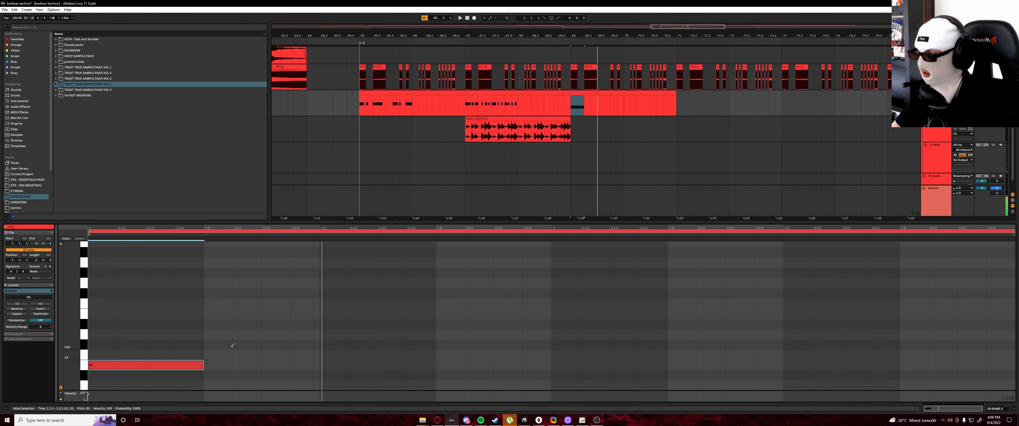
left_click(228, 343)
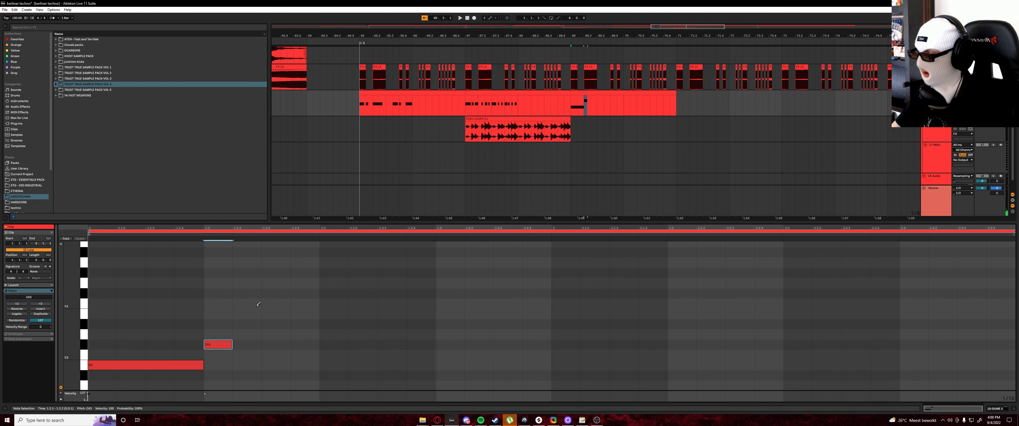
left_click(286, 303)
left_click(333, 296)
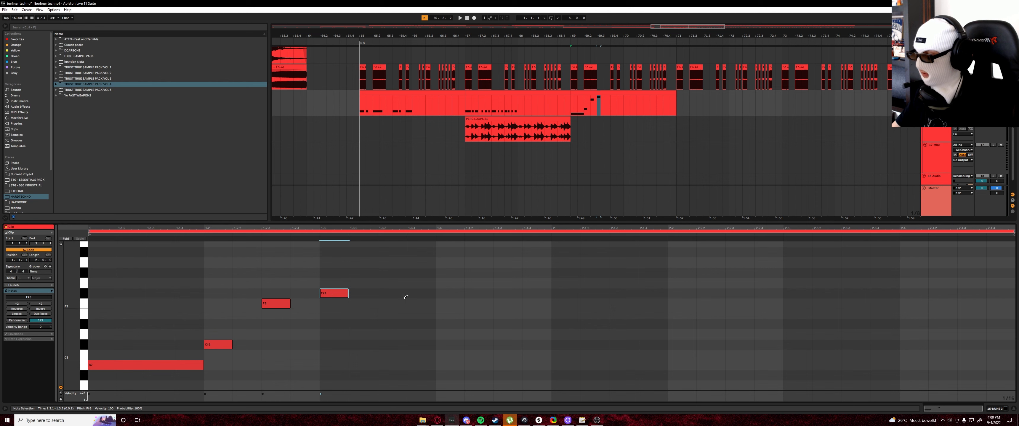
left_click(397, 285)
left_click(438, 273)
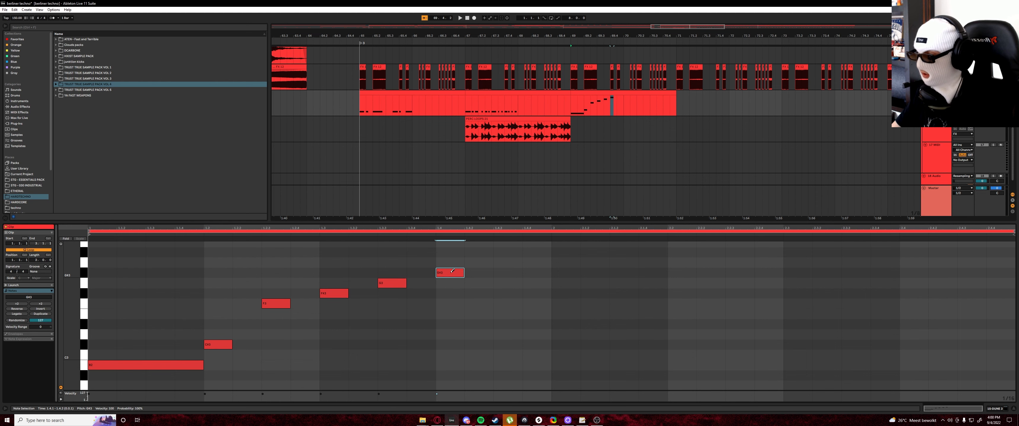
left_click(439, 273)
left_click(392, 283)
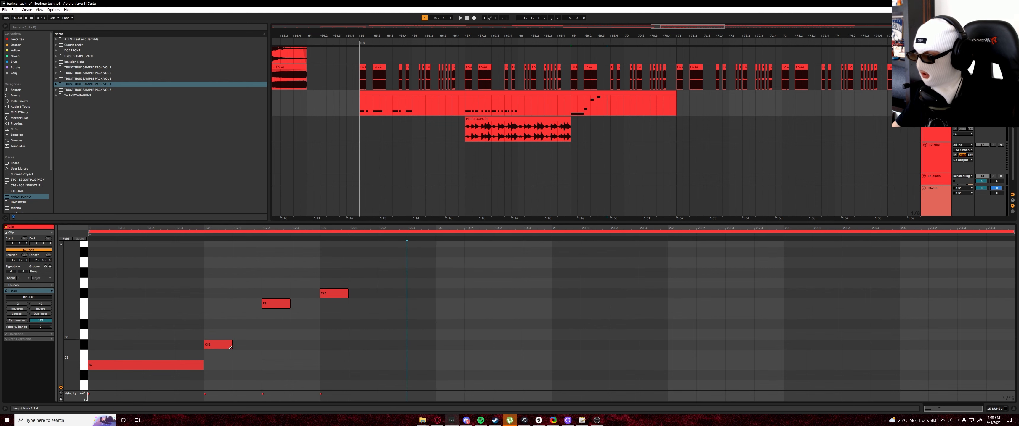
left_click(396, 324)
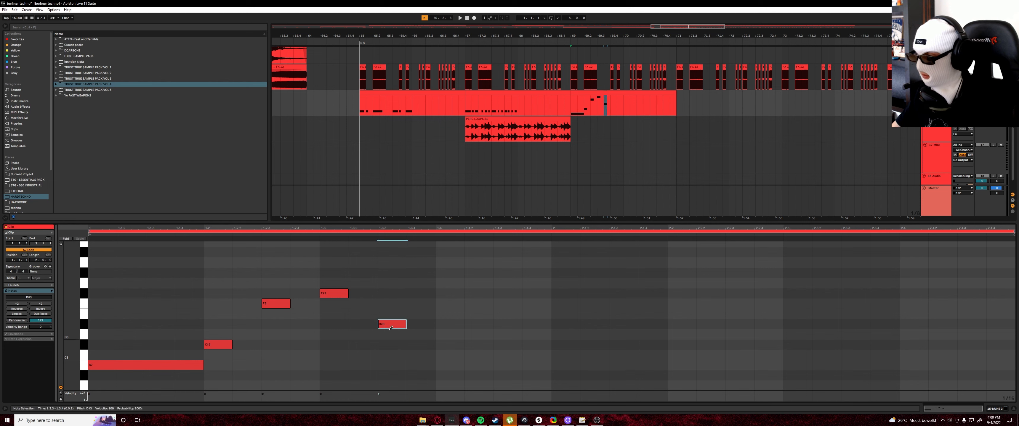
left_click(451, 335)
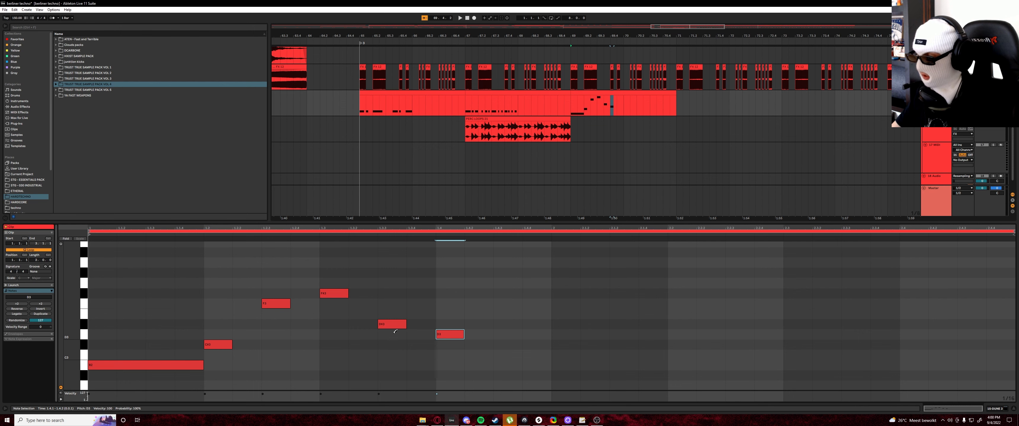
left_click(403, 326)
key("b")
left_click_drag(211, 273, 452, 397)
key("Delete")
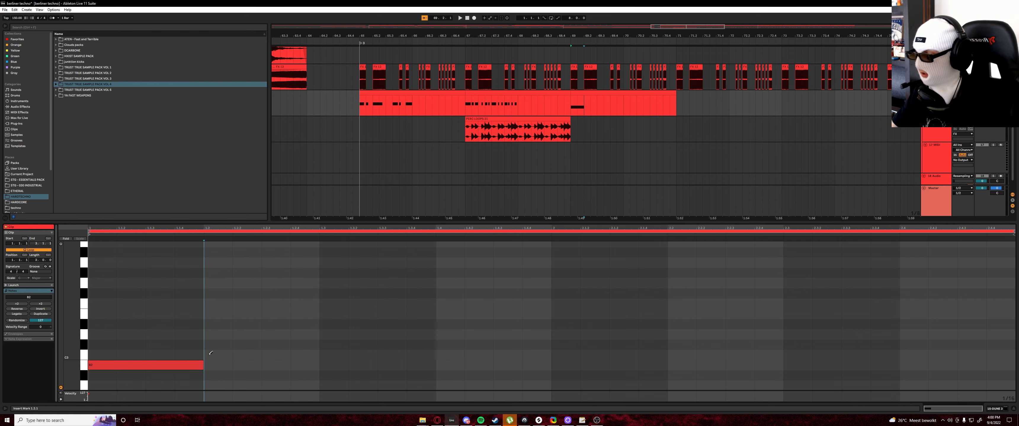
Step: Shorten the opening B2 note to end at 1.1.4 and add a short C#3 note at 1.2.1, checking it in playback
left_click_drag(203, 364, 243, 347)
double_click(215, 344)
key("space")
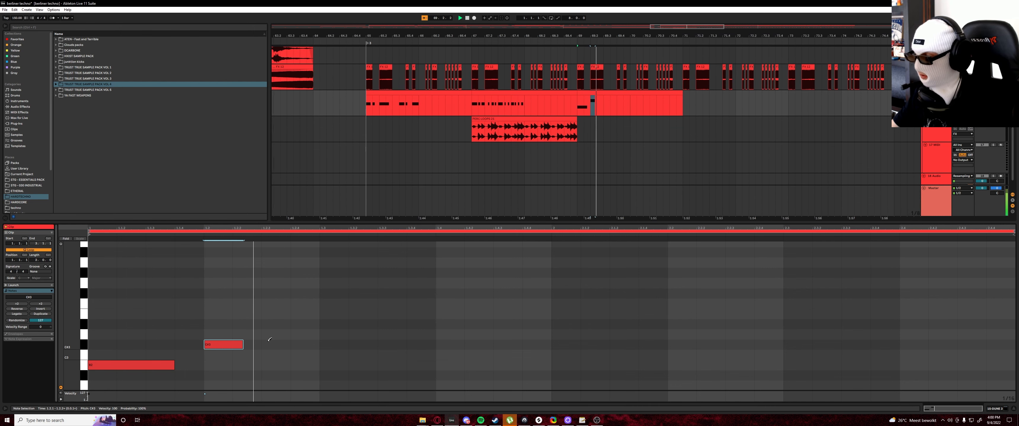
left_click_drag(240, 345, 225, 345)
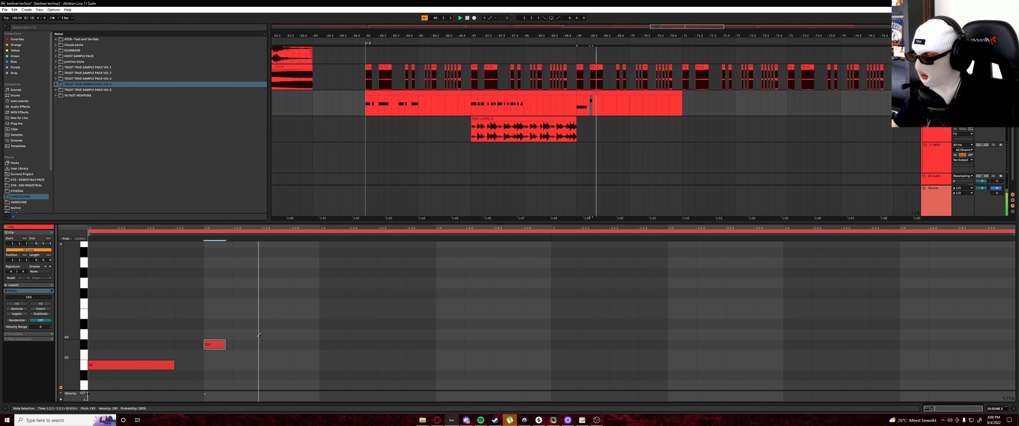
Step: Add a B2 note at 1.2.3 and shorten it to a little over half a sixteenth
left_click(256, 361)
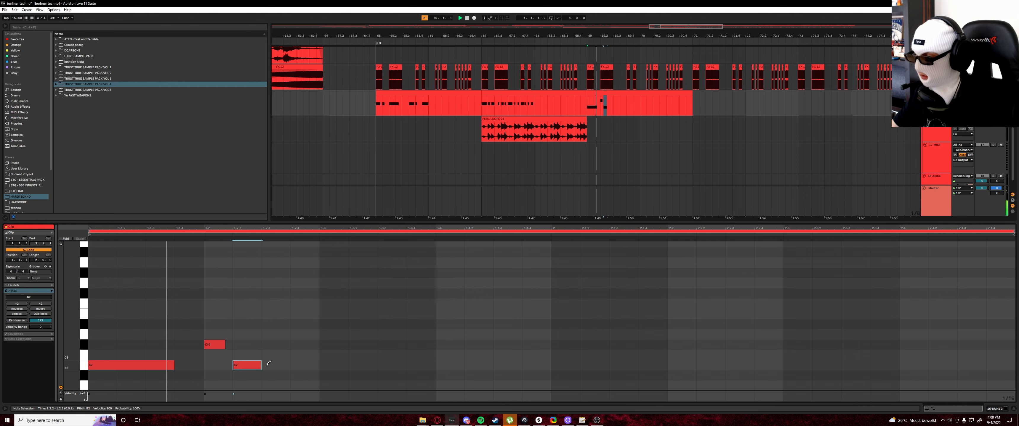
left_click(260, 365)
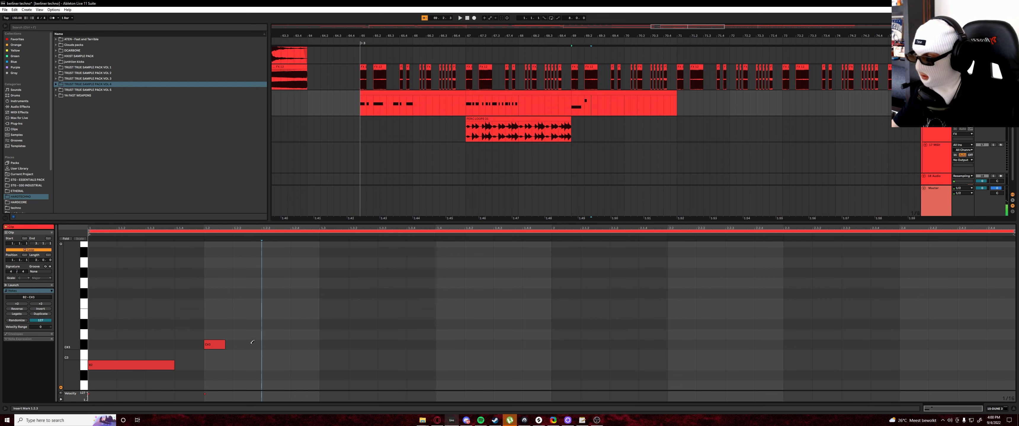
left_click(285, 365)
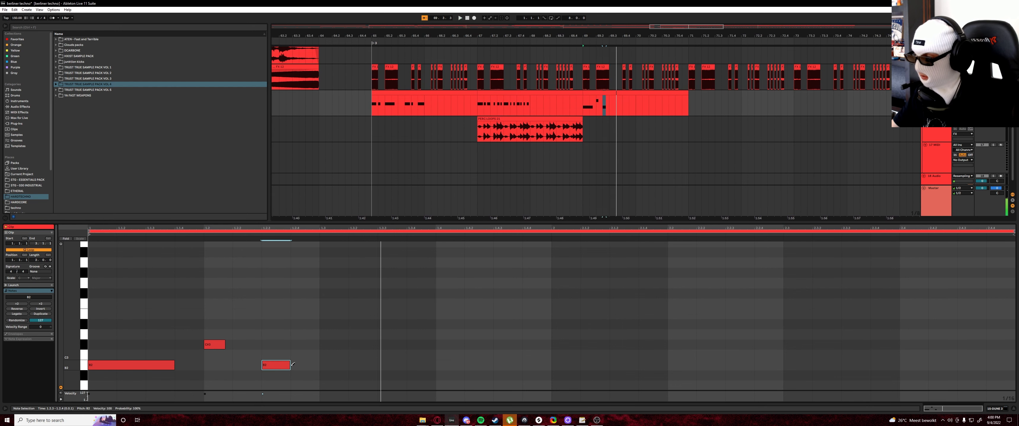
left_click_drag(290, 365, 278, 365)
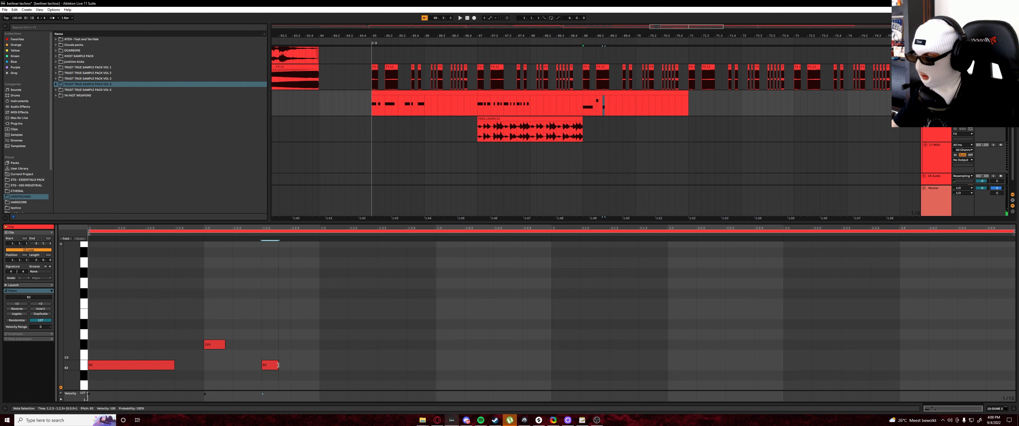
Step: Add three short C#3 notes at 1.3.1, 1.3.2 and 1.3.3 with gaps between them and play the pattern
left_click(344, 345)
left_click_drag(347, 345, 402, 345)
left_click(370, 344)
left_click(391, 345)
key("space")
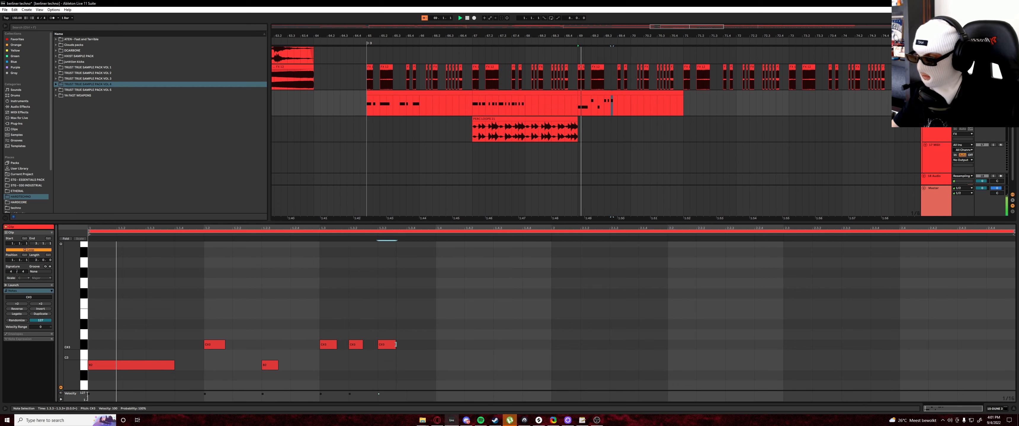
Step: Add an eighth-long F#3 note at 1.4.1 followed by a sixteenth-long F3 note at 1.4.3
left_click(420, 292)
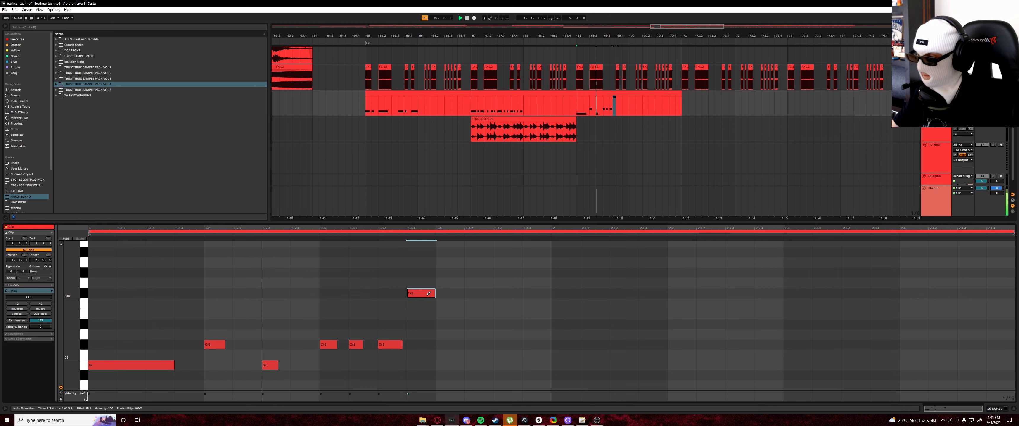
left_click_drag(418, 293, 499, 299)
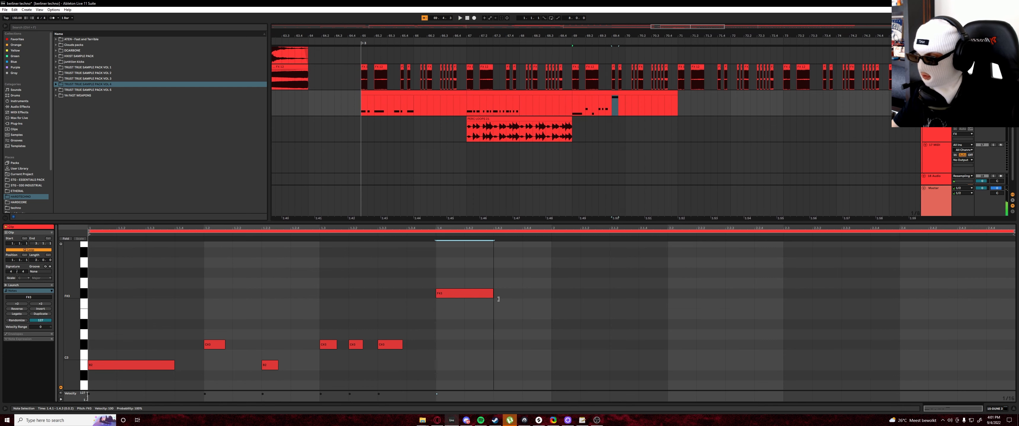
left_click(501, 304)
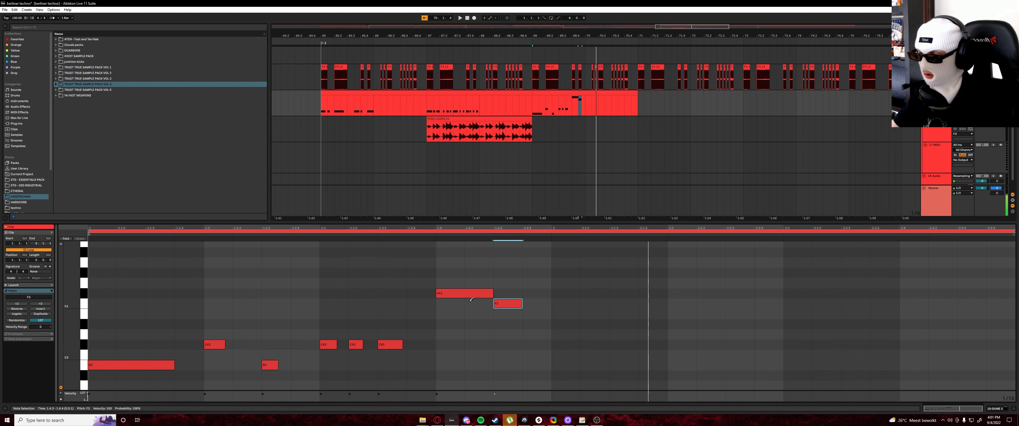
Step: Place an eighth-long G#3 note at 2.1.1 and a sixteenth-long G3 note at 2.1.3, then play the melody
left_click(565, 281)
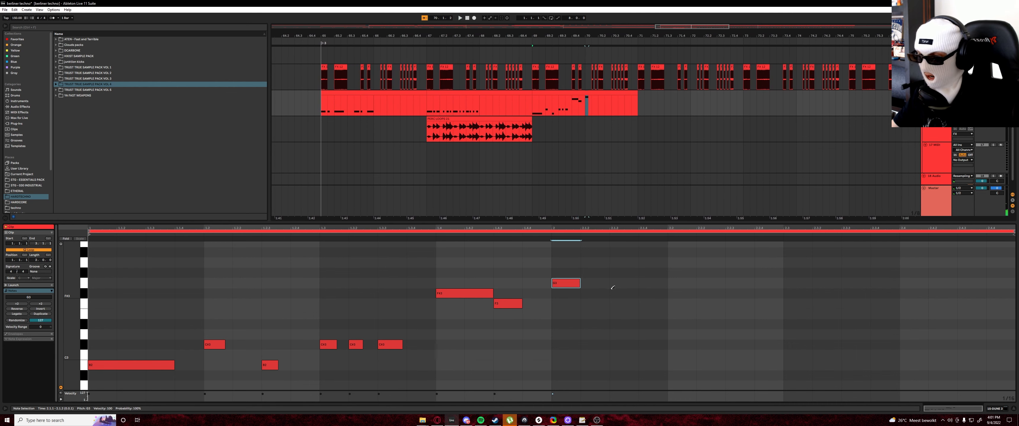
left_click(595, 292)
left_click(595, 293)
left_click(569, 282)
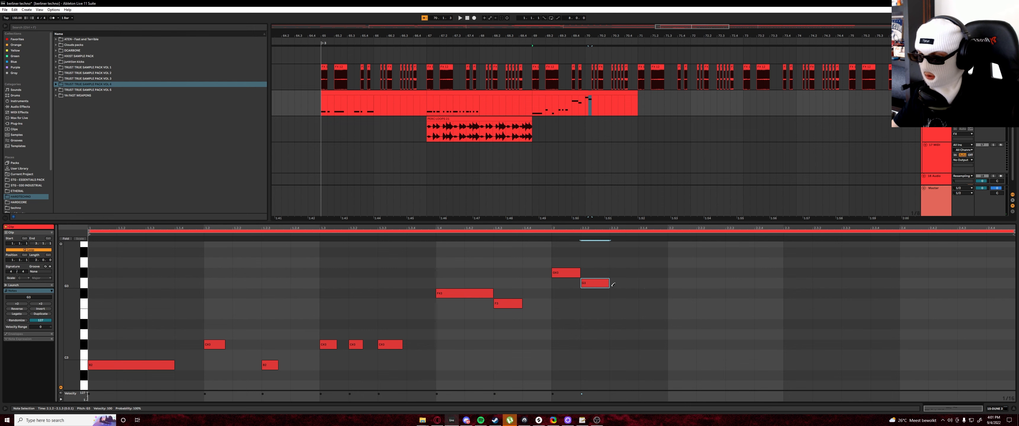
key("Right")
left_click_drag(580, 273, 614, 274)
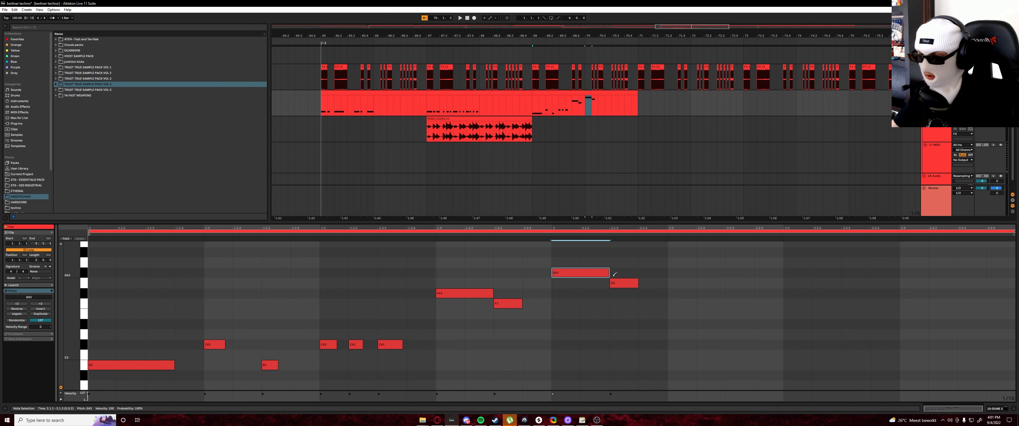
key("space")
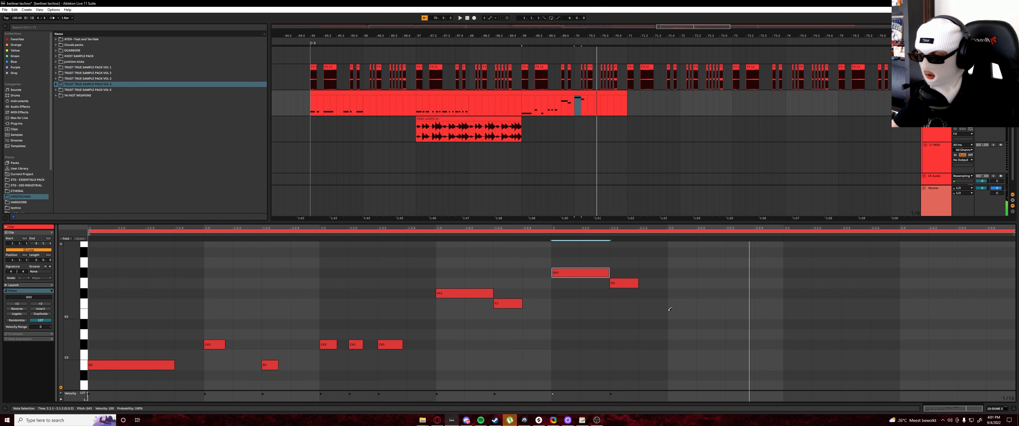
key("space")
Step: Add an eighth-long D#3 note at 2.2.1 and a sixteenth-long D3 note at 2.2.3
left_click(683, 323)
left_click_drag(696, 325, 725, 324)
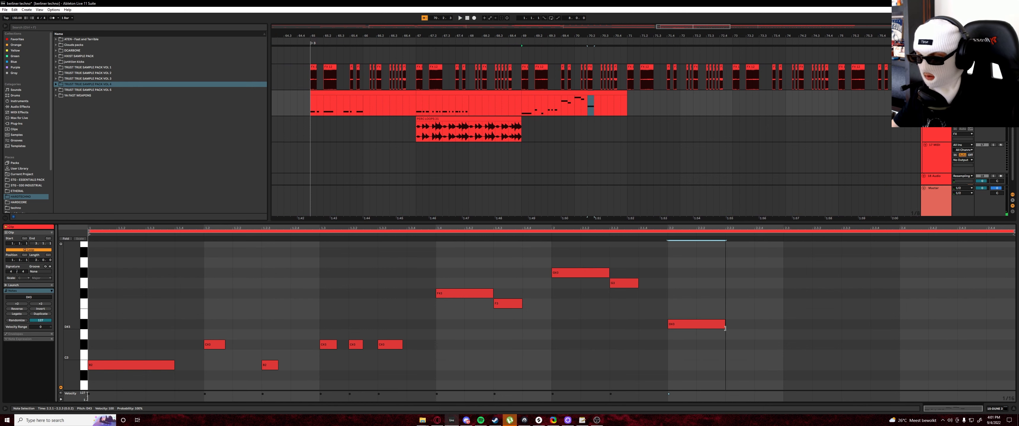
left_click(739, 334)
Step: Add short C#3 notes at 2.3.1 and 2.3.2, followed by an eighth-long B2 note at 2.3.3
left_click(796, 347)
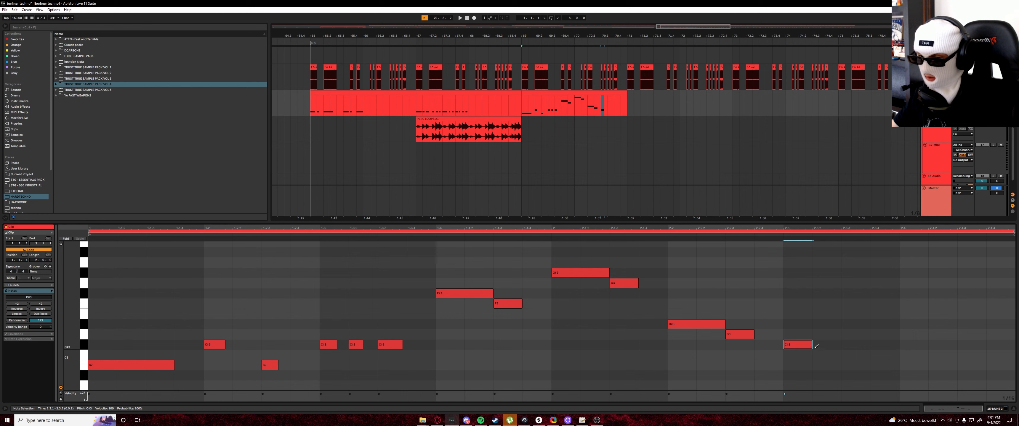
left_click(822, 346)
key("b")
mouse_move(786, 354)
left_mouse_down()
mouse_move(837, 346)
mouse_move(900, 366)
left_mouse_up()
key("b")
left_click(866, 355)
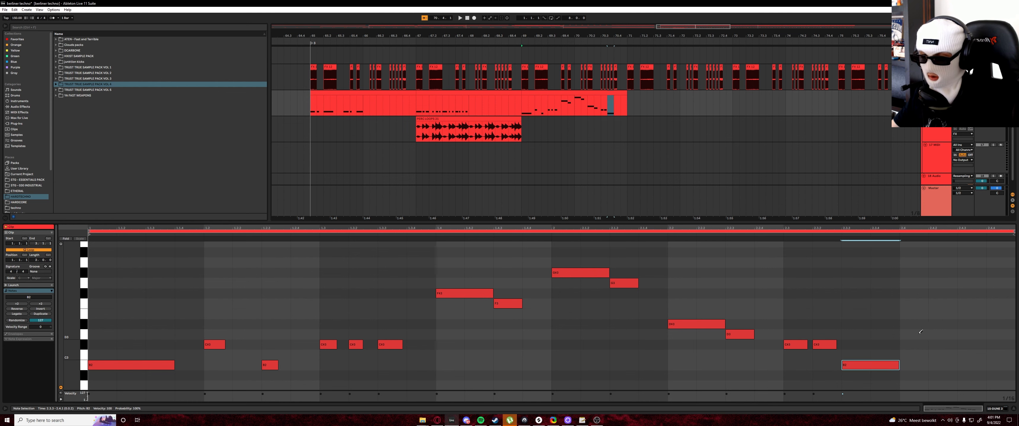
Step: Add a D#3 note slightly shorter than an eighth at 2.4.1 and a short D#3 note at 2.4.3
left_click(923, 324)
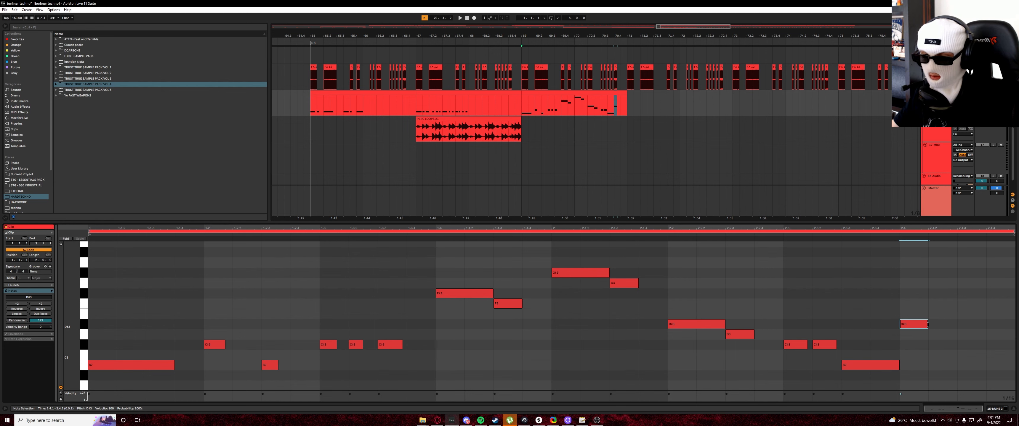
left_click_drag(928, 324, 978, 324)
double_click(972, 324)
Step: Slightly shorten the D#3 and D3 notes at 2.2.1 and 2.2.3, the F#3 at 1.4.1 and the G#3 at 2.1.1
left_click_drag(702, 303, 742, 335)
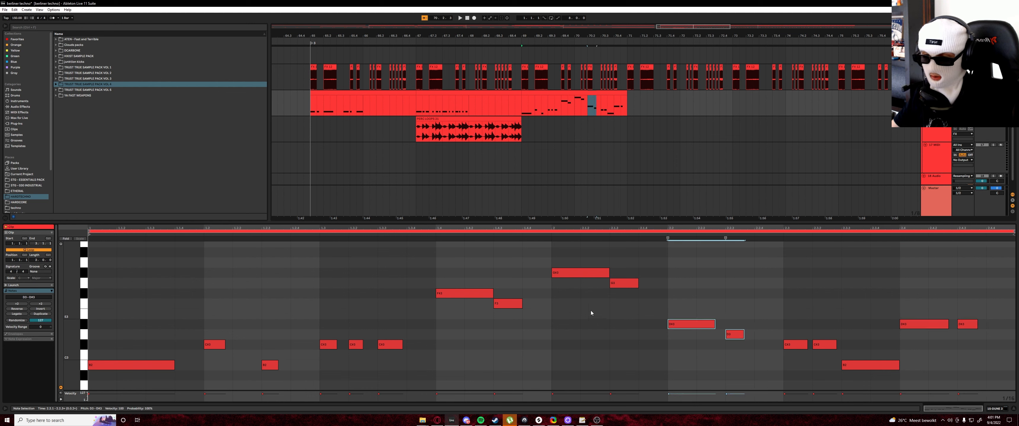
left_click(489, 293)
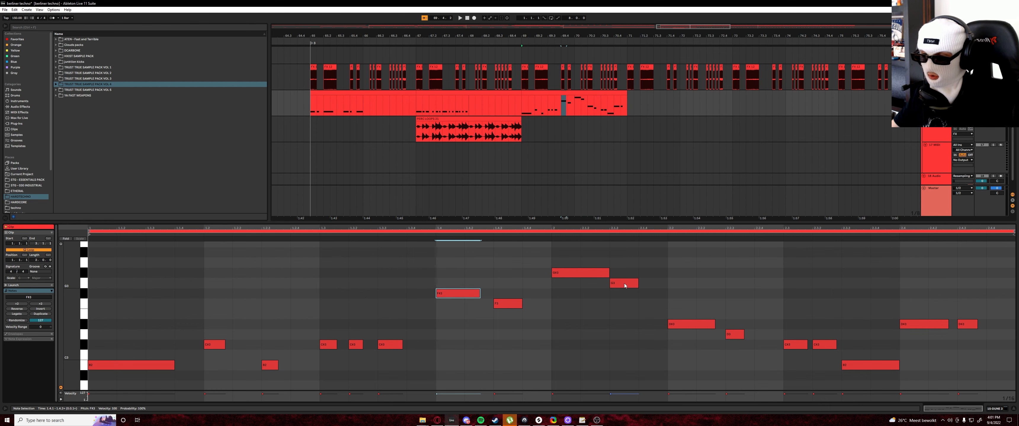
left_click_drag(608, 274, 604, 275)
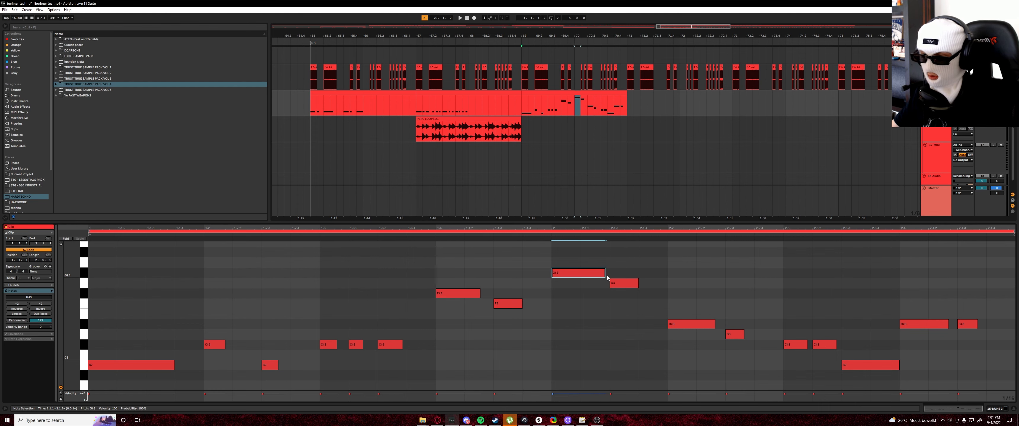
Step: Play the arrangement to hear the complete Dune 3 melody together with the kick and percussion loop
left_click(598, 328)
key("space")
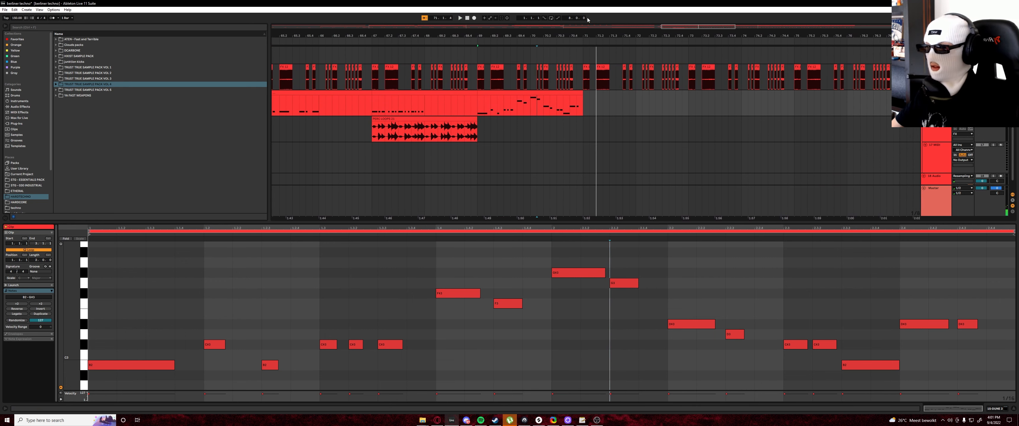
scroll(945, 149, "up", 2)
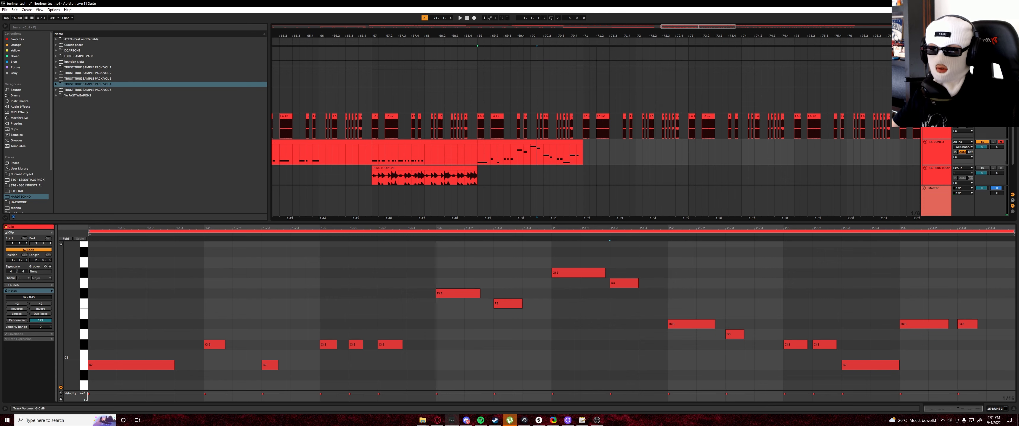
left_click(487, 129)
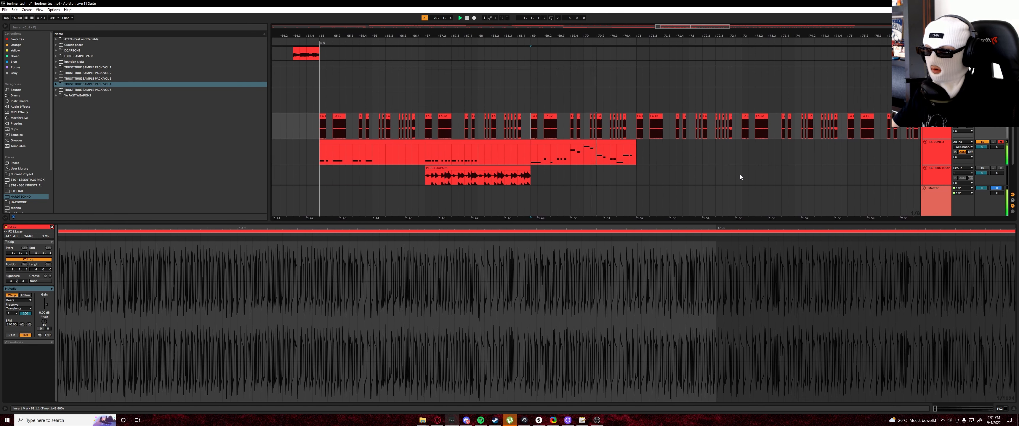
left_click(393, 152)
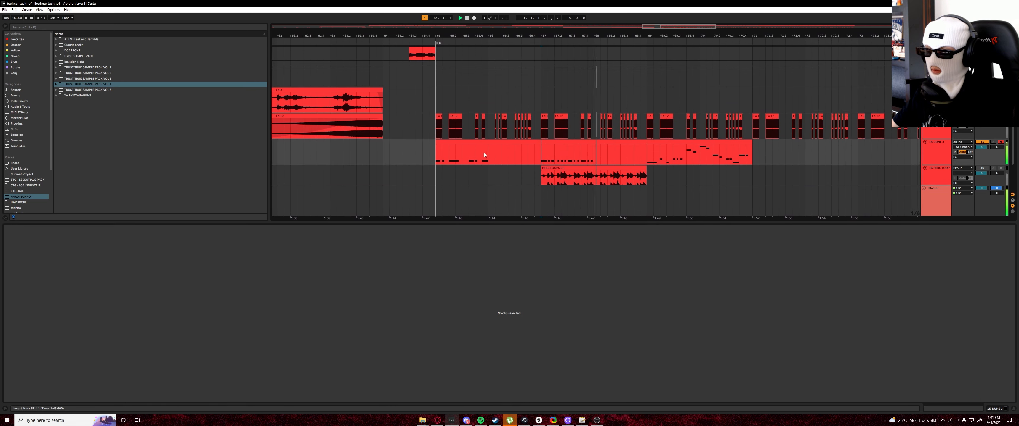
Step: Stop playback and examine the first Dune 3 clip at bar 65
left_click(434, 152)
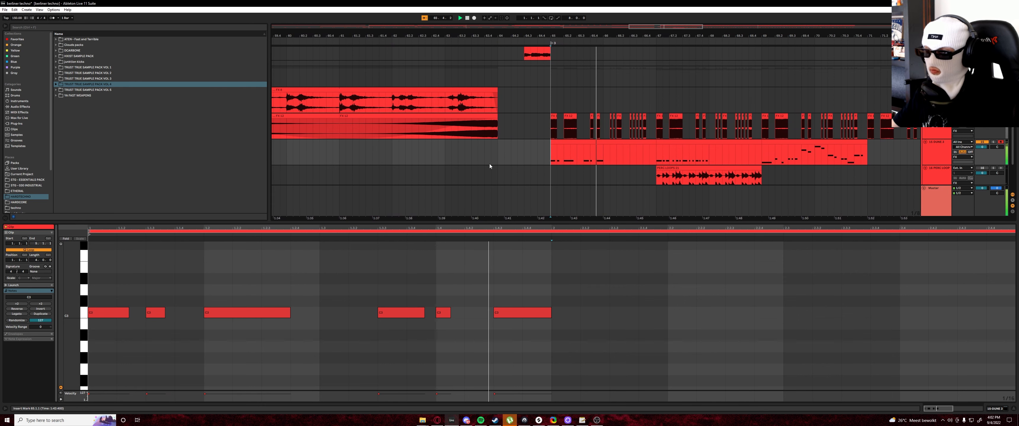
left_click(509, 155)
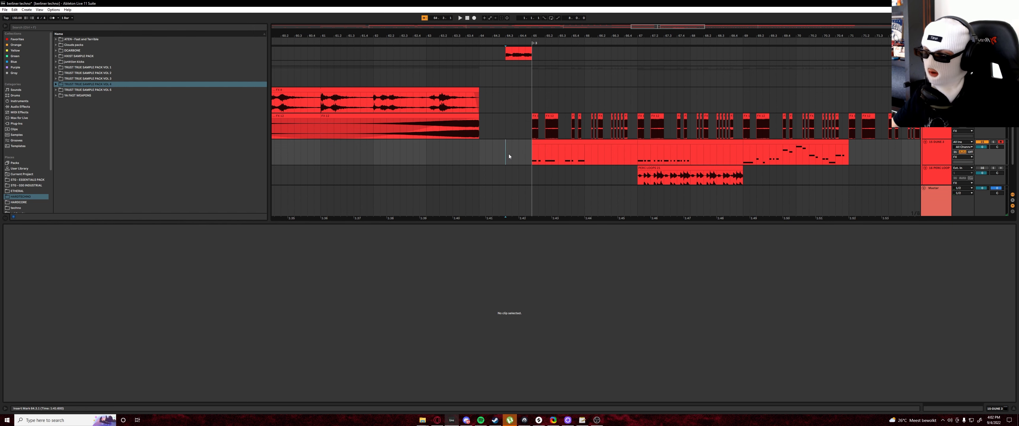
left_click(563, 158)
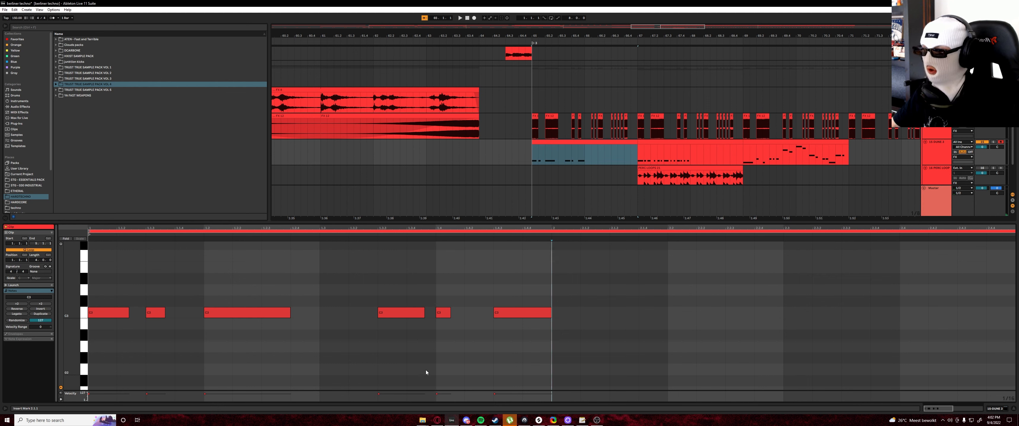
left_click_drag(525, 155, 861, 155)
left_click(552, 155)
left_click(556, 143)
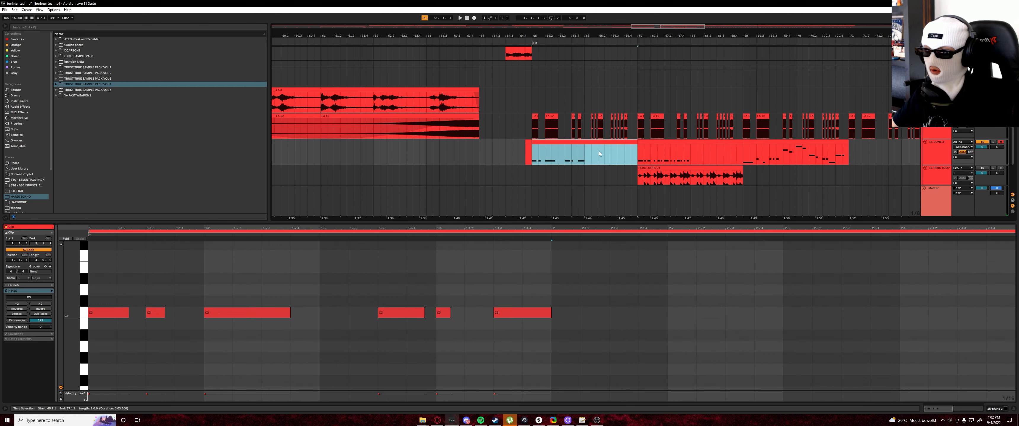
left_click(529, 143)
key("Delete")
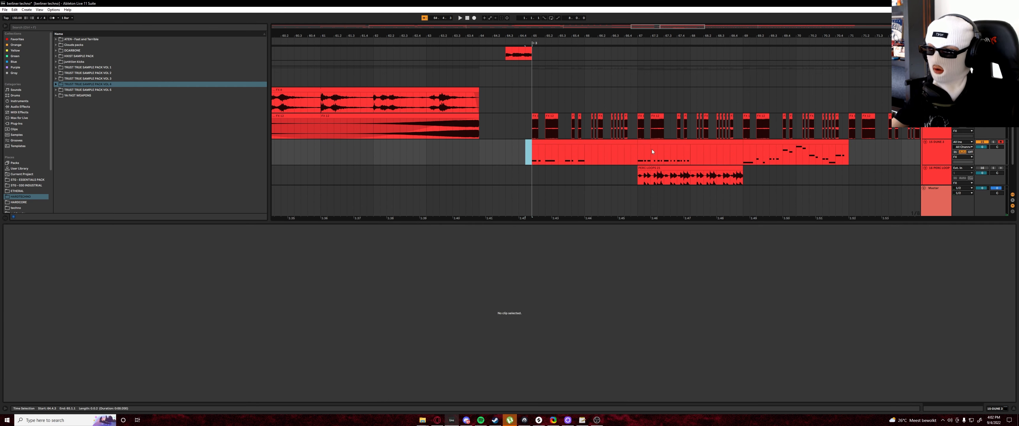
Step: Move the second Dune 3 clip one bar earlier to bar 66 and the melody clip two bars earlier to bar 67
left_click_drag(651, 143, 599, 148)
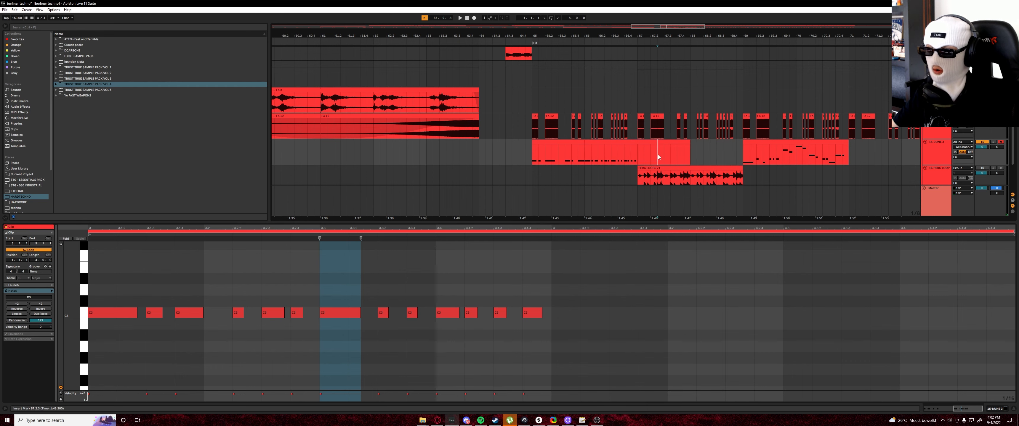
left_click_drag(777, 143, 671, 146)
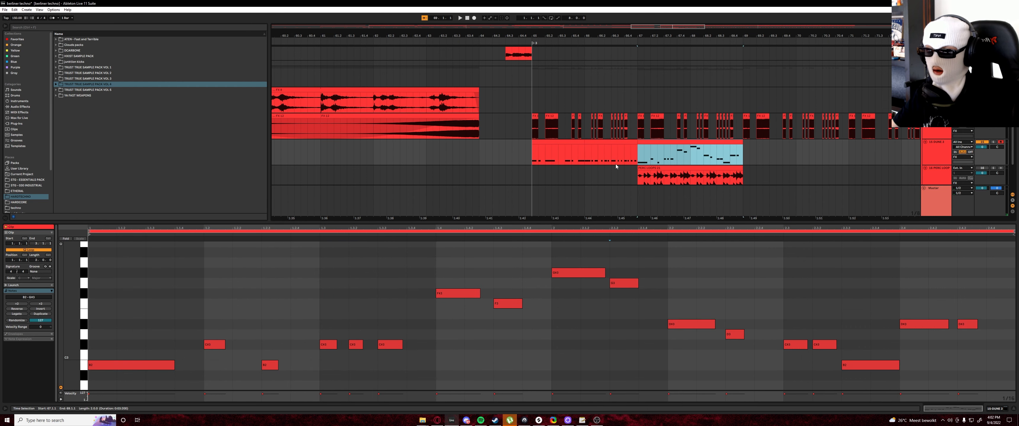
left_click(561, 178)
left_click(531, 160)
left_click(666, 160)
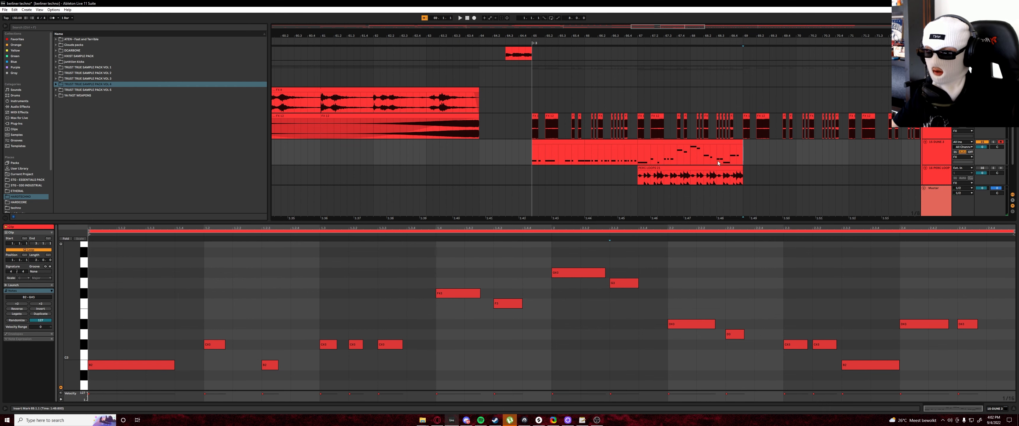
Step: Play the arrangement from just before bar 65 to audition the tightened Dune 3 sequence with the kick and percussion loop
left_click(518, 160)
key("space")
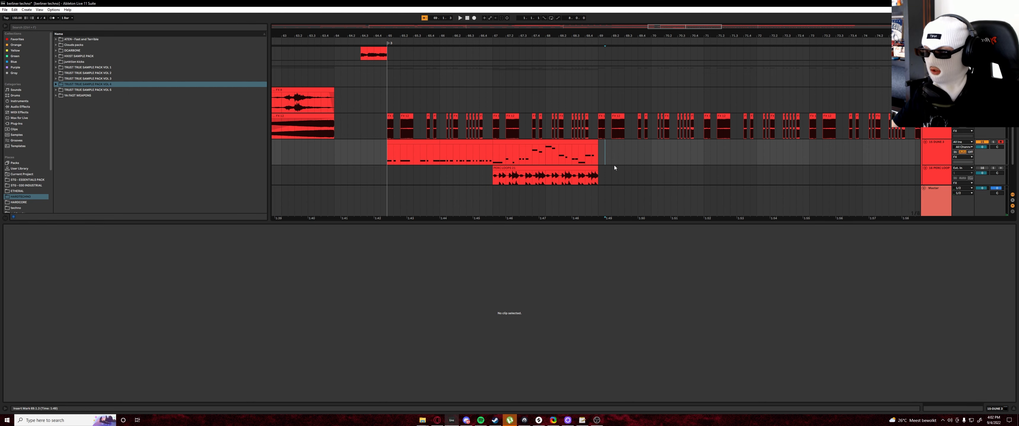
left_click(600, 162)
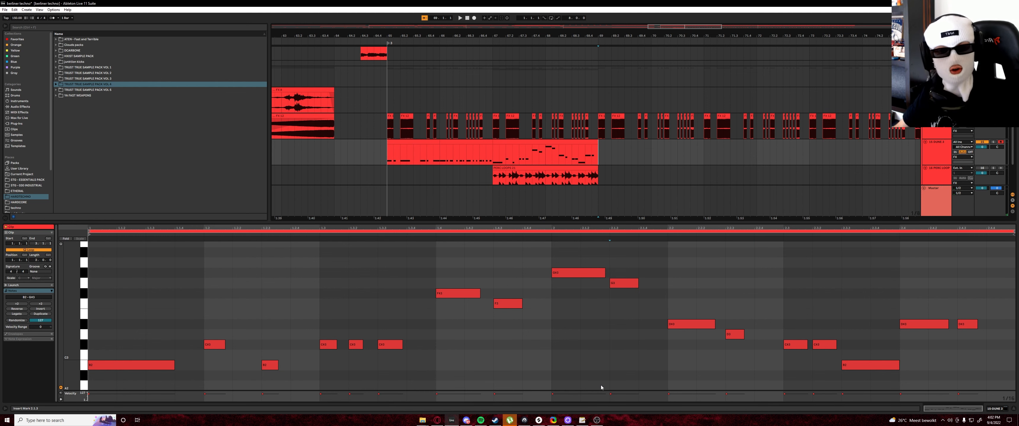
Step: Switch to OBS Studio
left_click(597, 421)
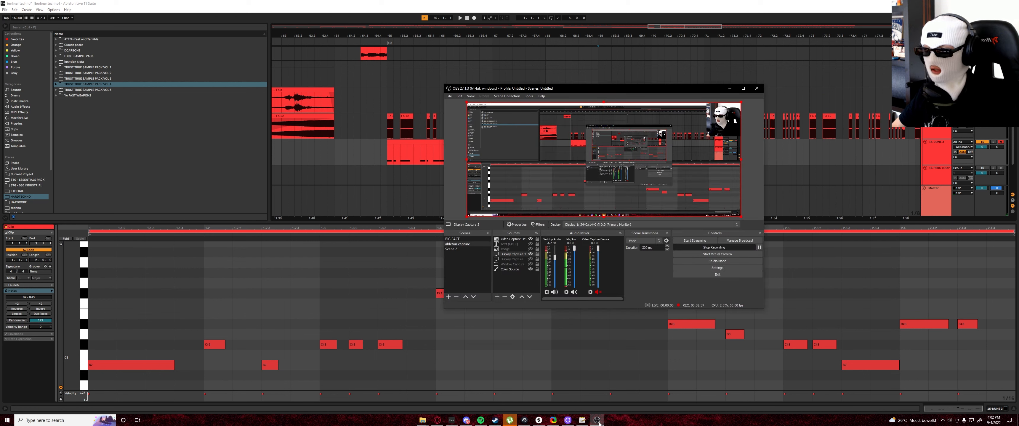